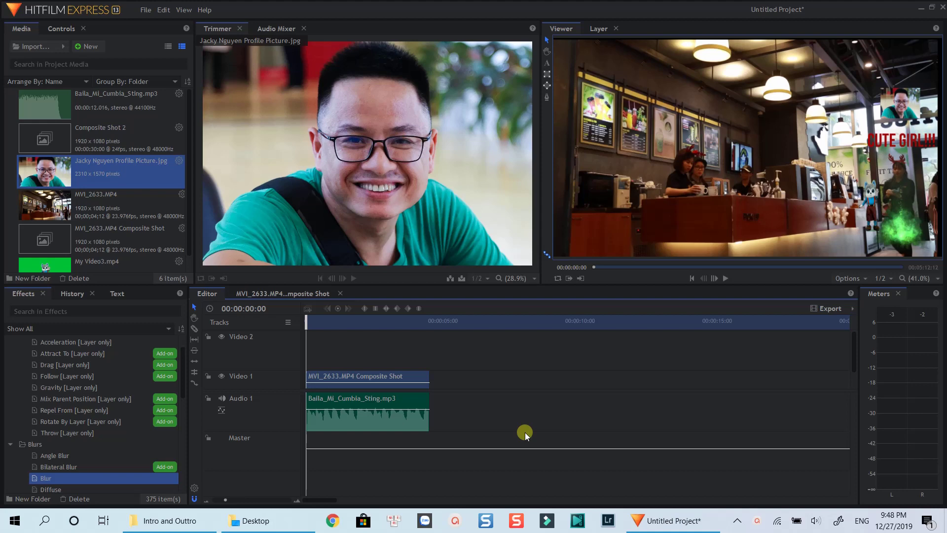
# Play the finished CUTE GIRL example clip as a preview
pyautogui.click(326, 342)
pyautogui.press('space')
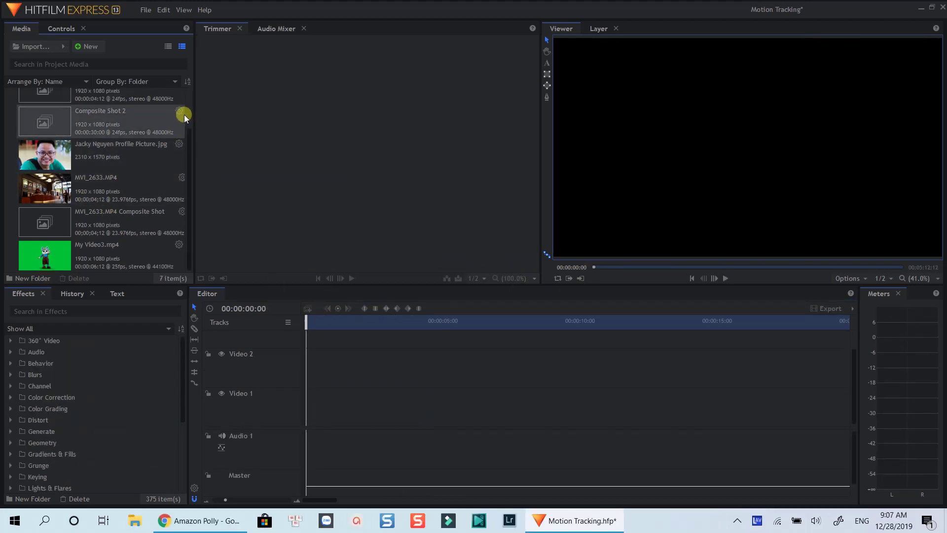
# Place MVI_2633.MP4 on the Video 2 track, keeping the current sequence settings
pyautogui.moveTo(194, 112); pyautogui.dragTo(300, 108)
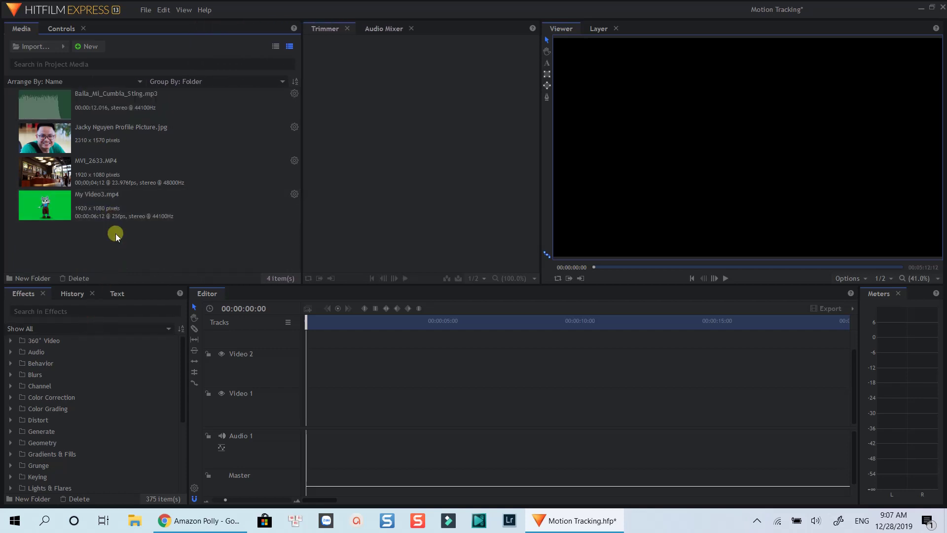
pyautogui.click(57, 171)
pyautogui.rightClick(57, 171)
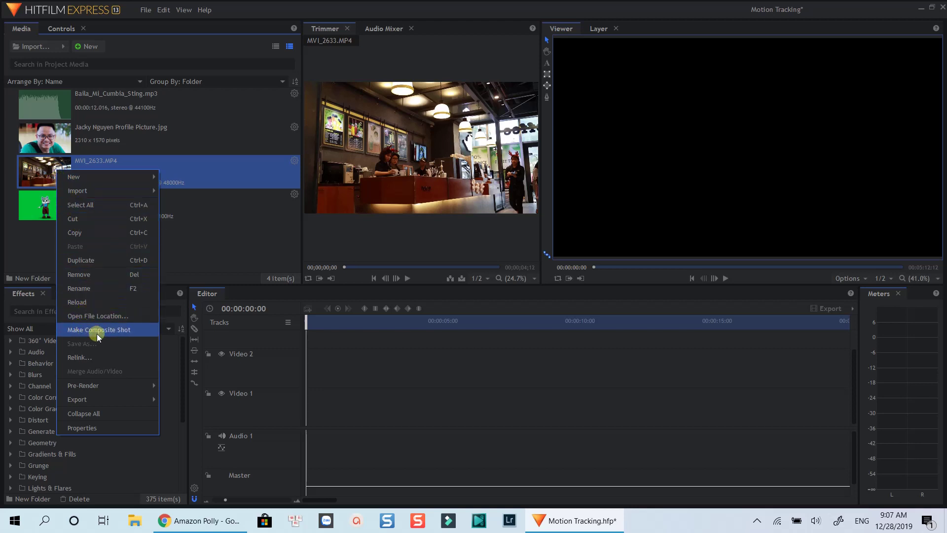
pyautogui.click(41, 202)
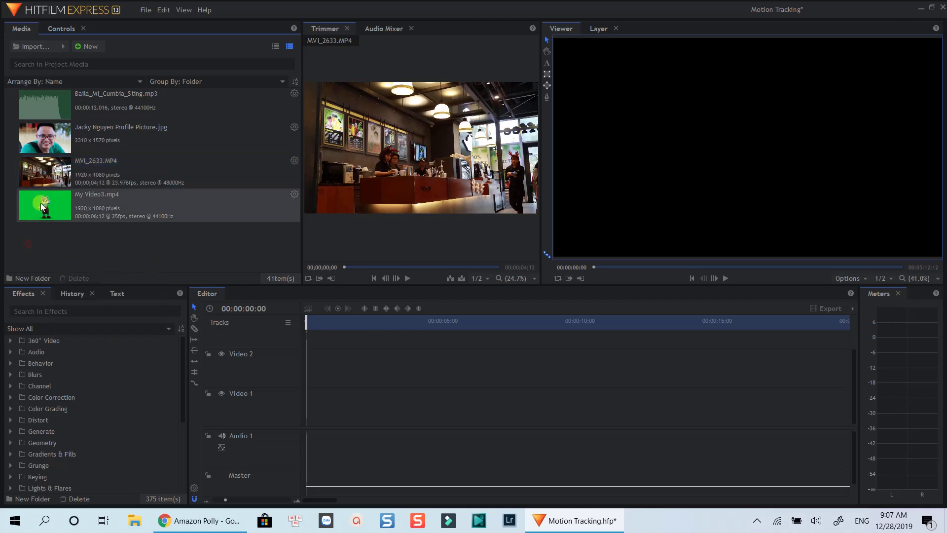
pyautogui.moveTo(50, 173); pyautogui.dragTo(309, 375)
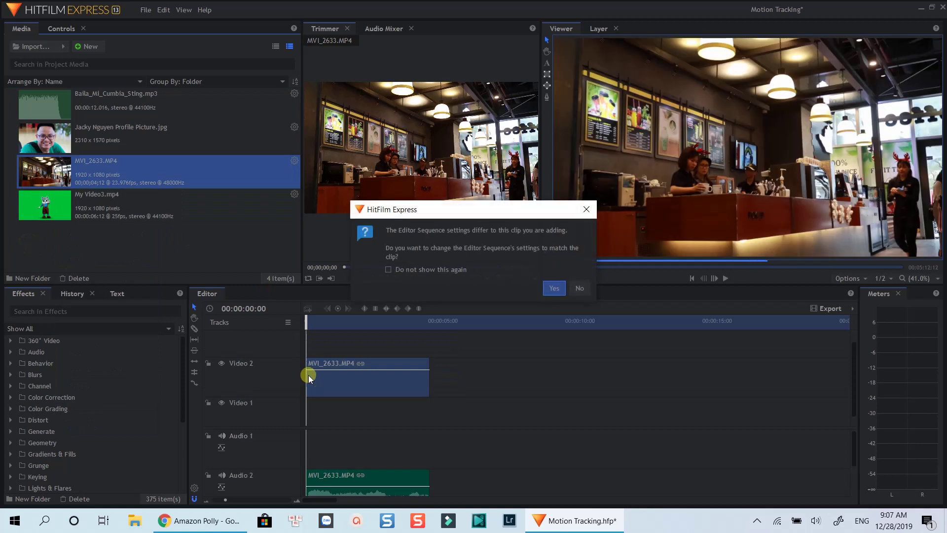
pyautogui.click(579, 288)
pyautogui.rightClick(337, 384)
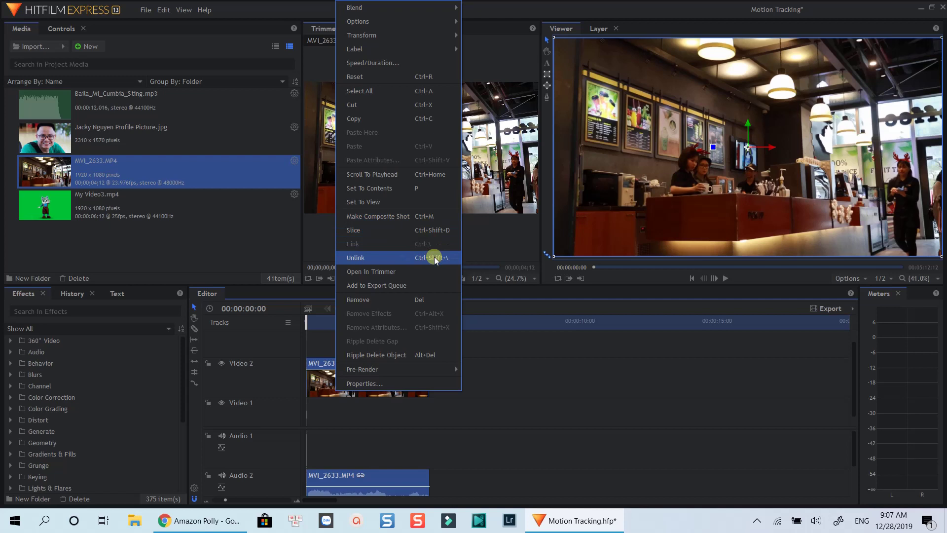
pyautogui.click(521, 385)
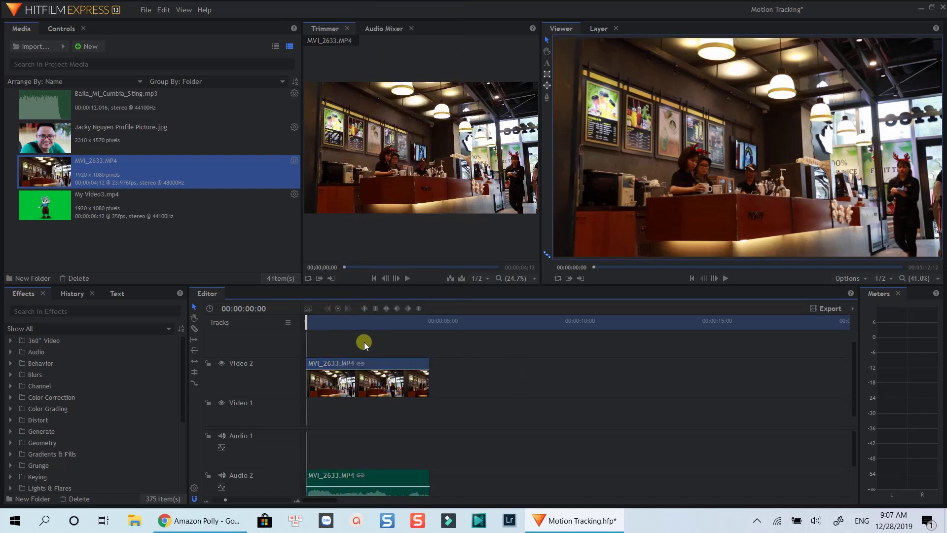
# Mute the clip's audio on Audio 2, preview it, and return to the start
pyautogui.scroll(-1, 325, 433)
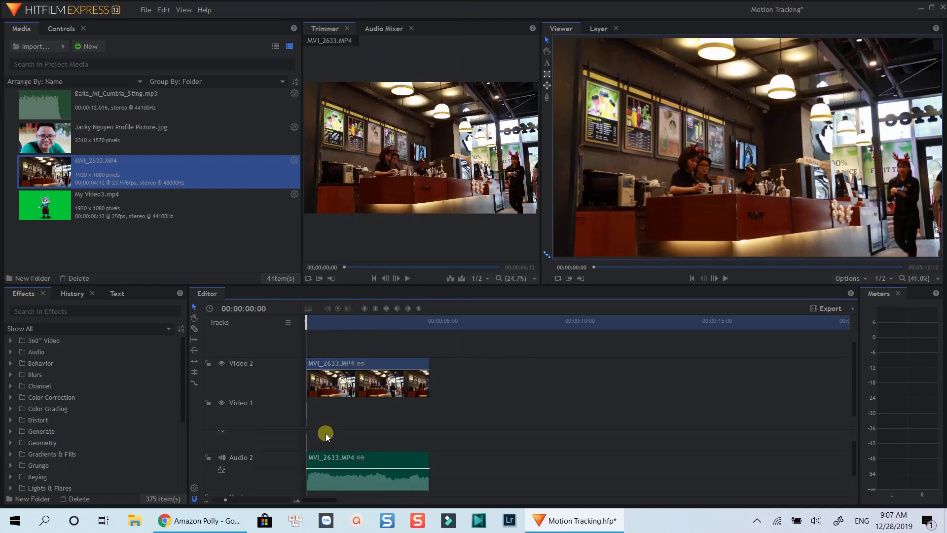
pyautogui.click(221, 458)
pyautogui.press('space')
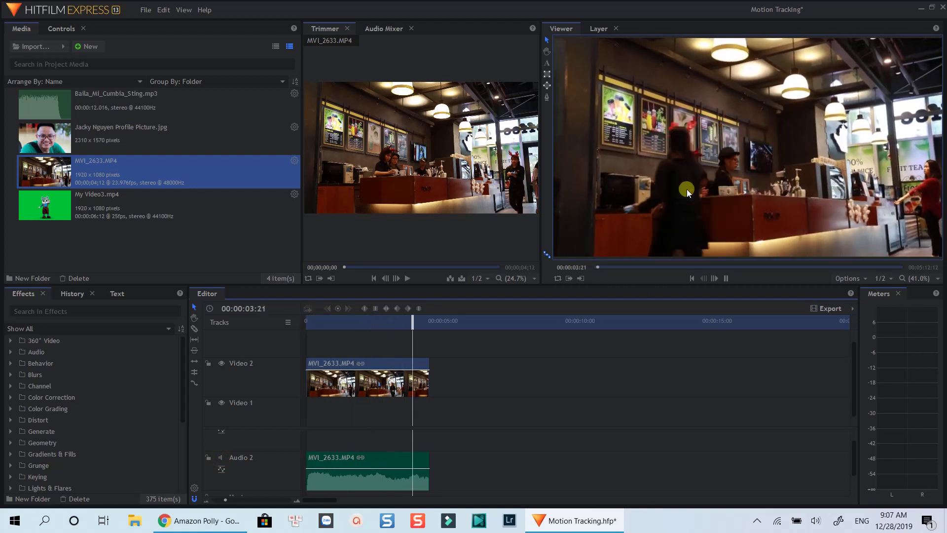
pyautogui.press('space')
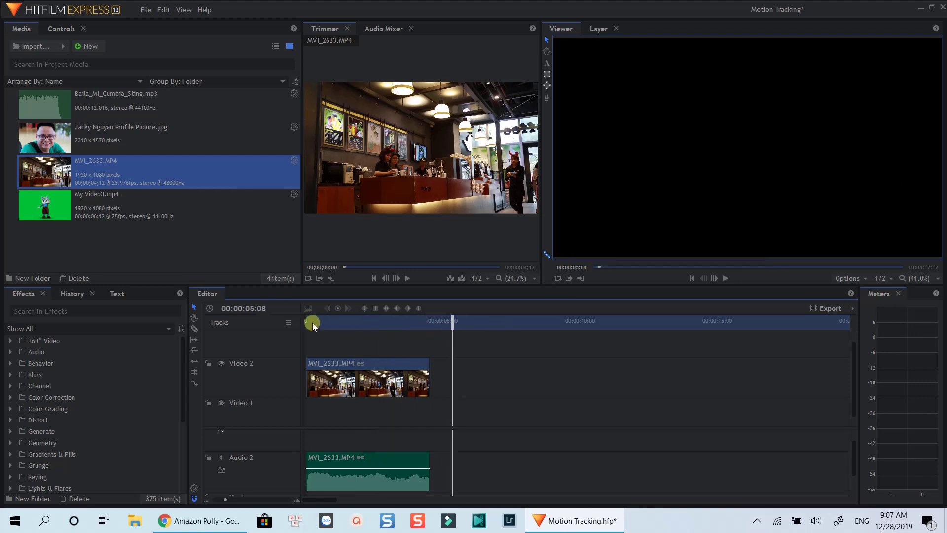
pyautogui.click(308, 321)
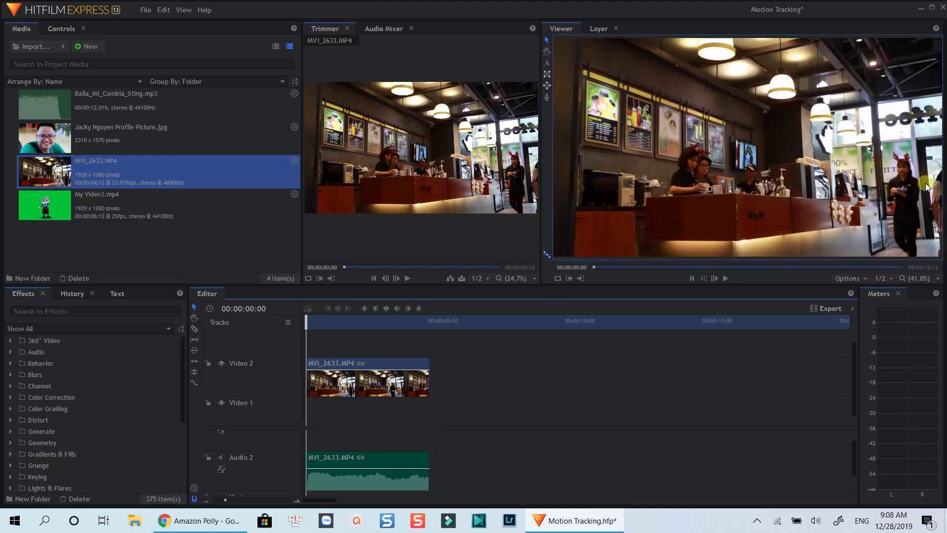
# Convert the timeline clip into the MVI_2633.MP4 Composite Shot and open its layer
pyautogui.rightClick(327, 378)
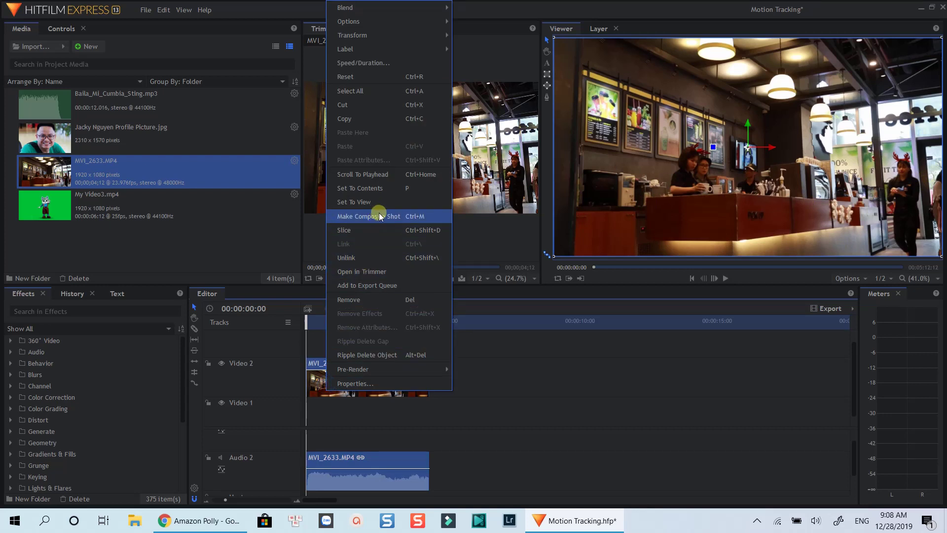
pyautogui.click(377, 216)
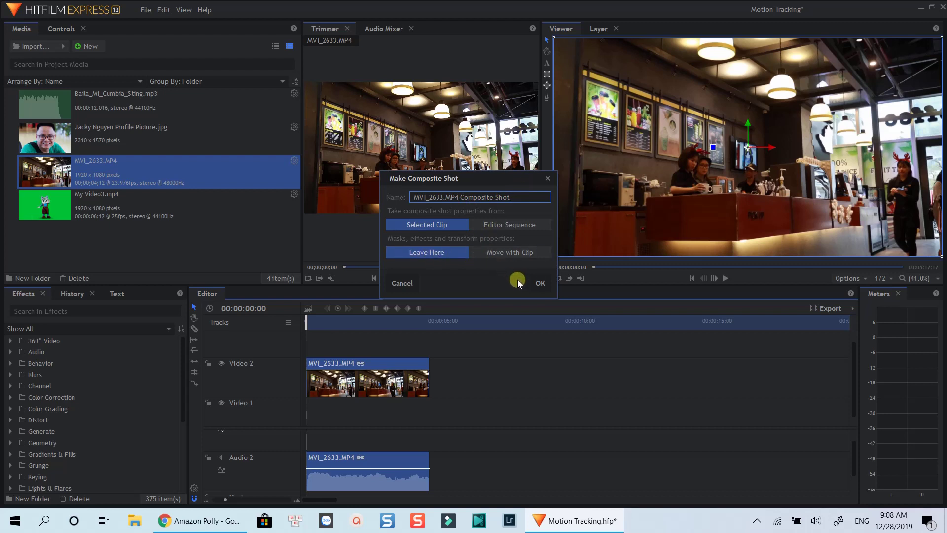
pyautogui.click(537, 284)
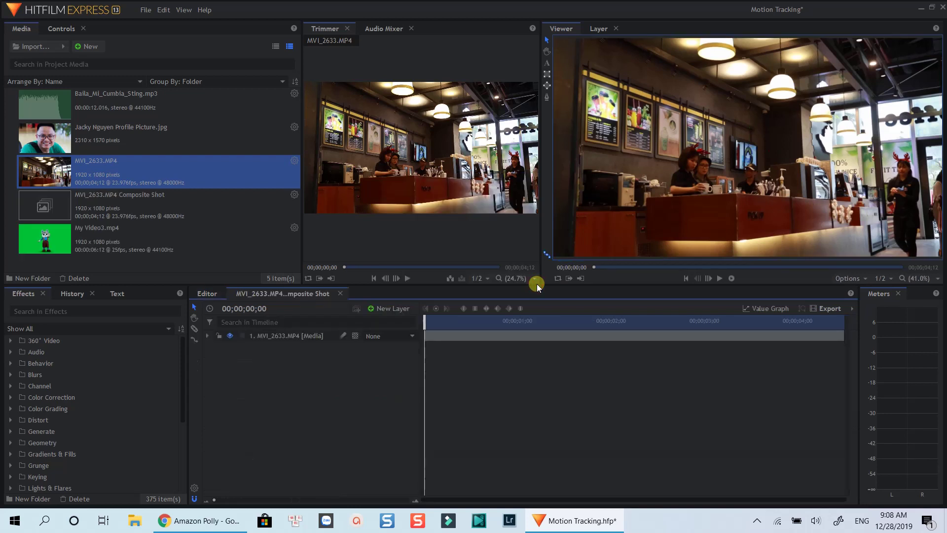
pyautogui.doubleClick(525, 336)
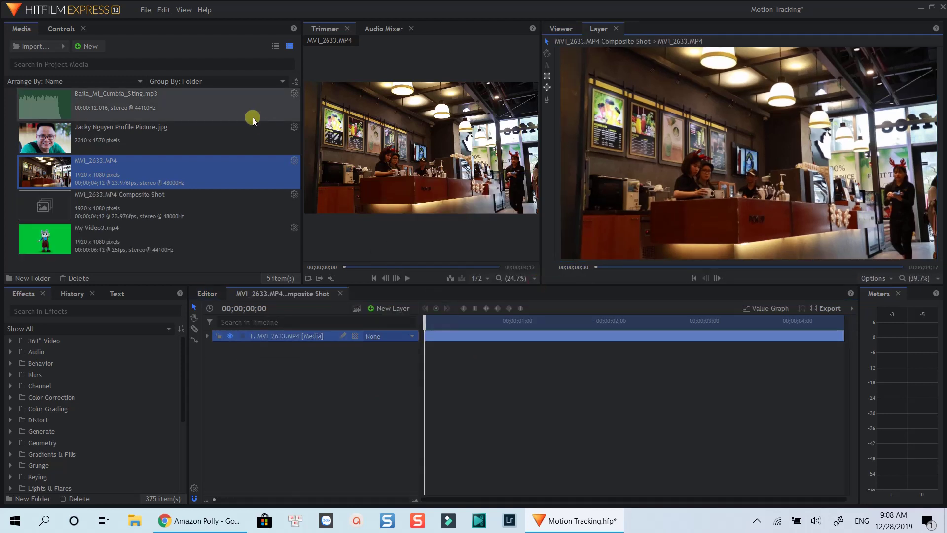
# Switch to another workspace layout, expand the layer, and select its Tracks property
pyautogui.click(181, 9)
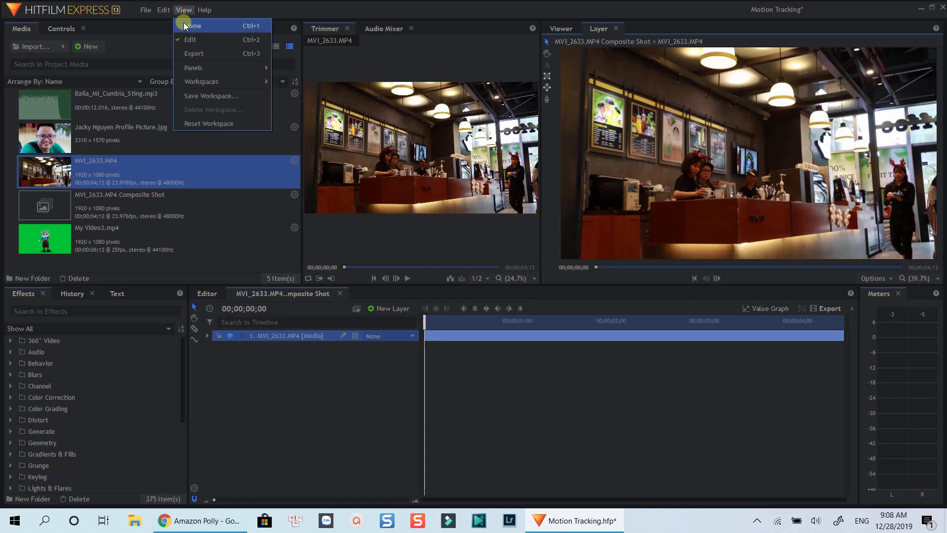
pyautogui.moveTo(207, 82)
pyautogui.click(298, 150)
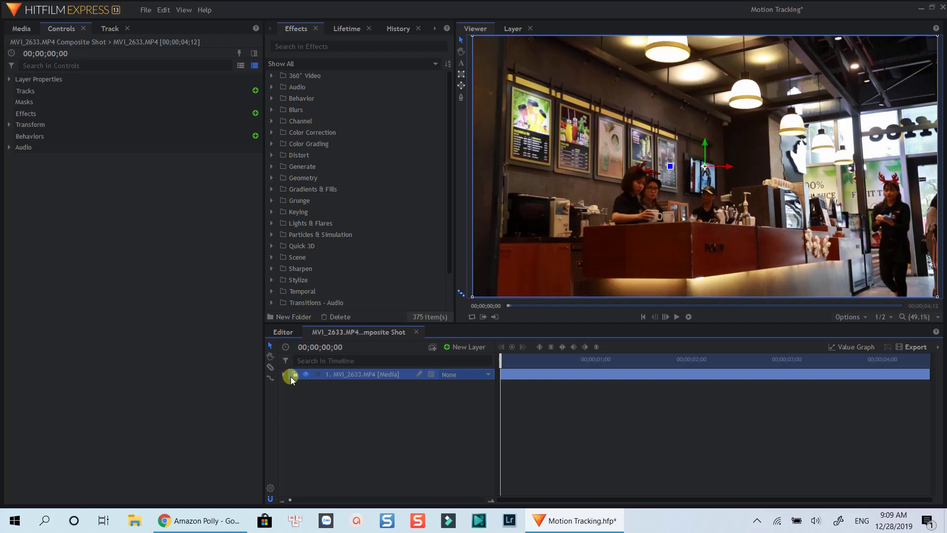
pyautogui.click(283, 374)
pyautogui.click(344, 386)
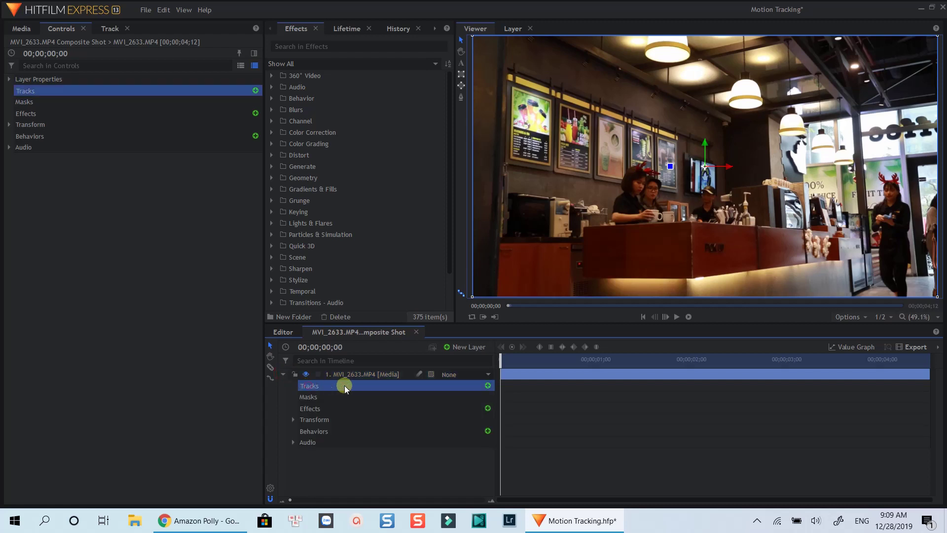
# Add a single-point motion tracker to the layer and enlarge its search area
pyautogui.click(487, 385)
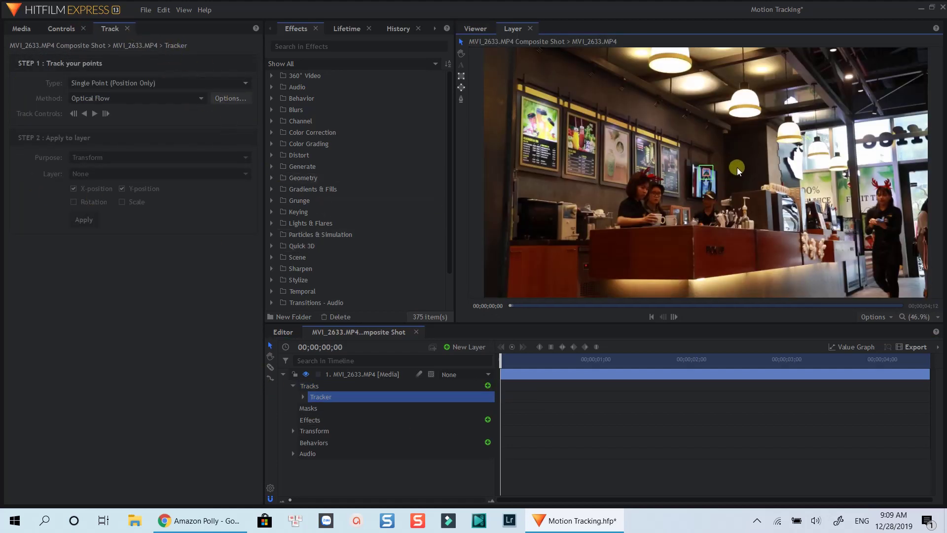
pyautogui.scroll(2, 738, 174)
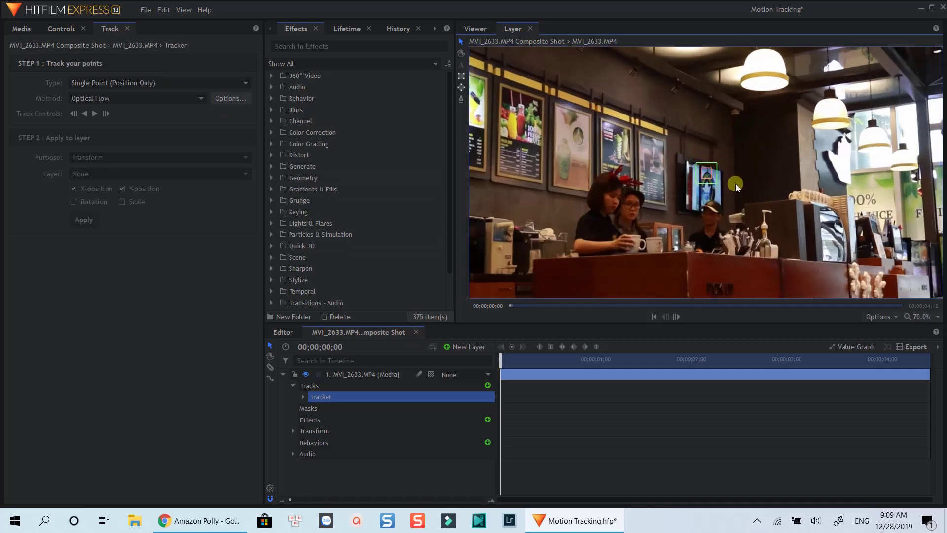
pyautogui.click(711, 173)
pyautogui.scroll(1, 710, 174)
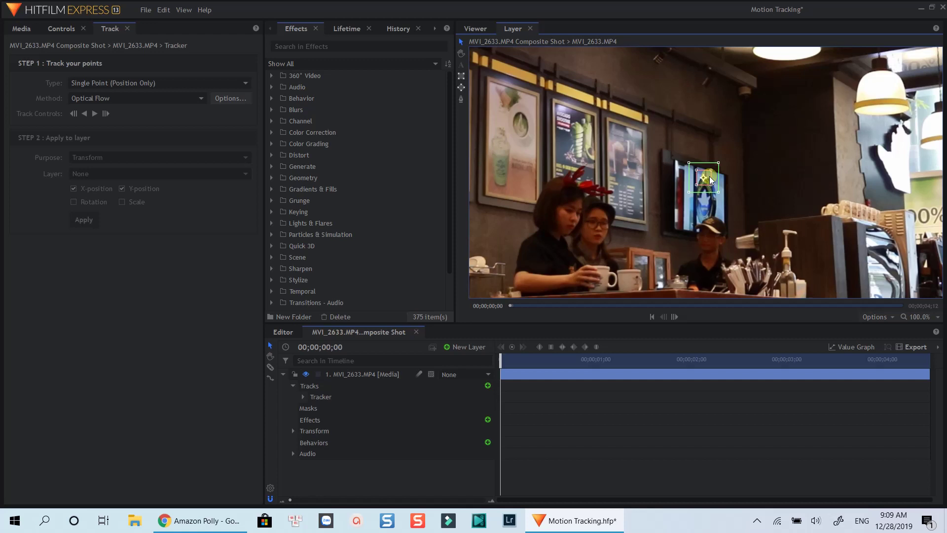
pyautogui.click(712, 166)
pyautogui.moveTo(712, 166); pyautogui.dragTo(712, 175)
pyautogui.click(689, 163)
pyautogui.moveTo(689, 164)
pyautogui.mouseDown()
pyautogui.moveTo(671, 146)
pyautogui.moveTo(689, 164)
pyautogui.mouseUp()
pyautogui.click(703, 201)
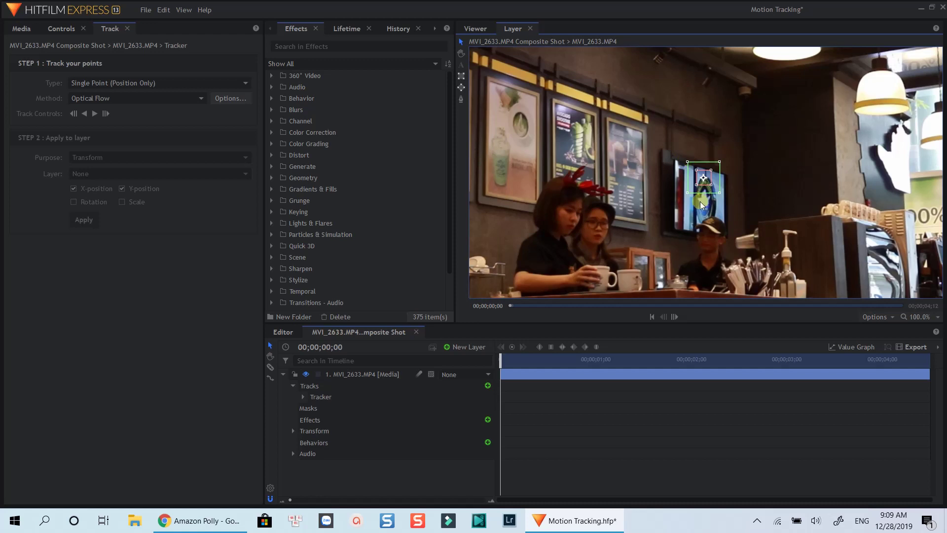
pyautogui.moveTo(700, 205); pyautogui.dragTo(708, 219)
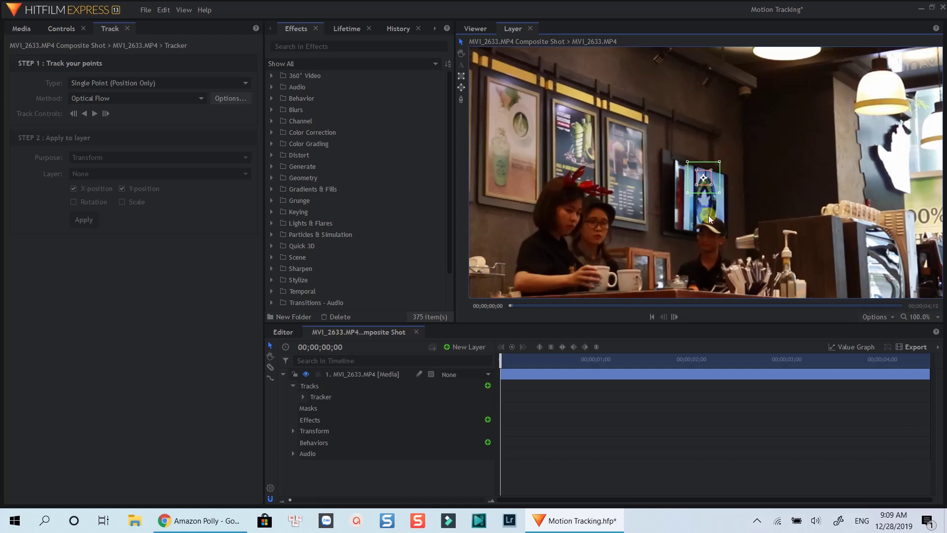
# Move the tracking point onto the girl's face just below her reindeer antlers
pyautogui.click(461, 53)
pyautogui.moveTo(825, 178); pyautogui.dragTo(687, 123)
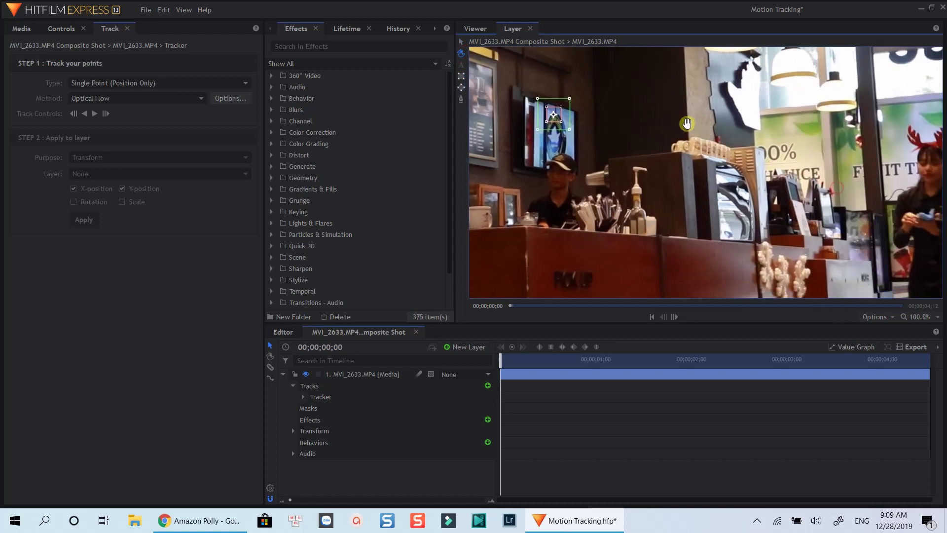
pyautogui.scroll(-1, 707, 158)
pyautogui.scroll(-3, 708, 158)
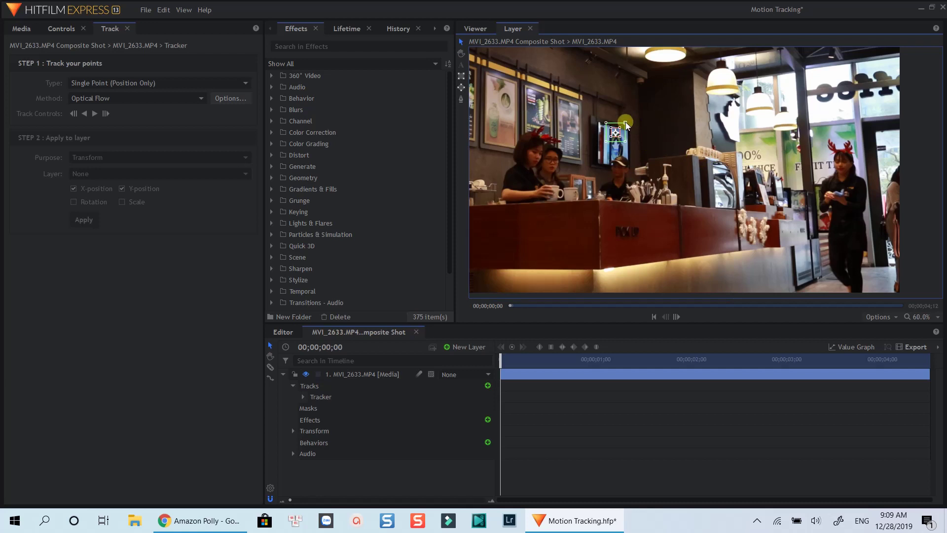
pyautogui.press('v')
pyautogui.moveTo(620, 135); pyautogui.dragTo(846, 168)
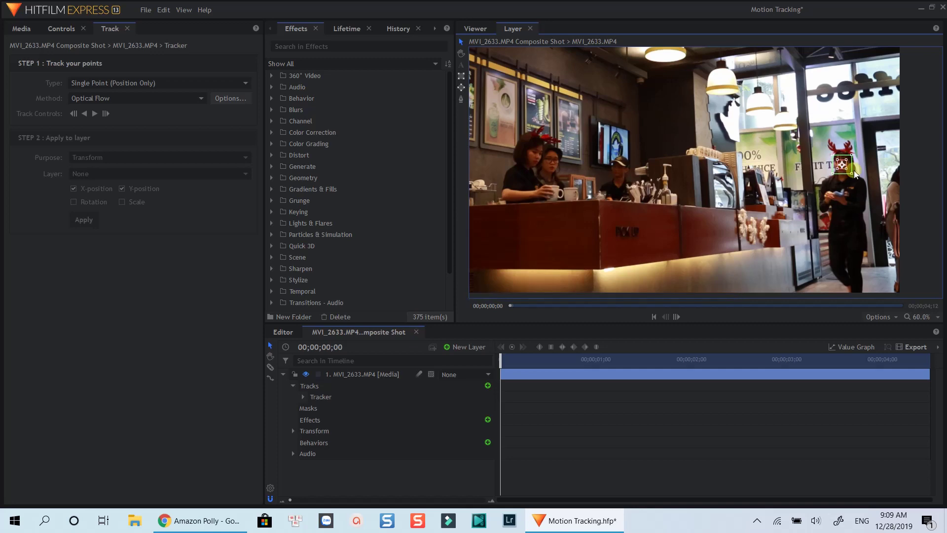
pyautogui.scroll(4, 846, 167)
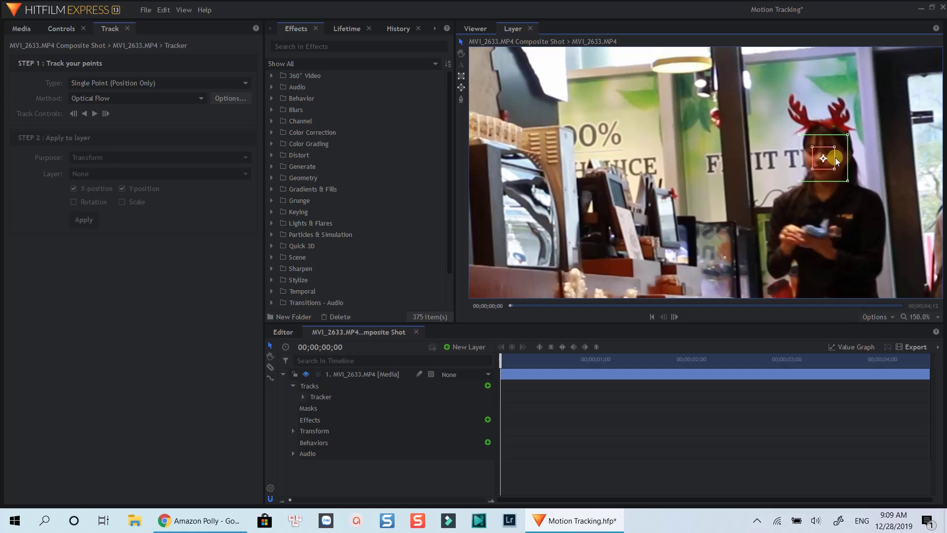
pyautogui.moveTo(835, 162); pyautogui.dragTo(834, 163)
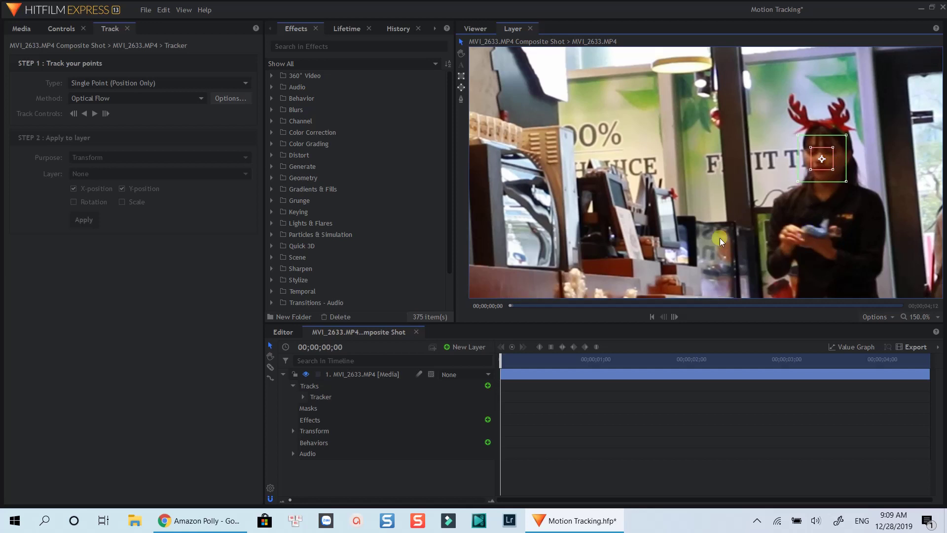
# Zoom out and pan the footage to show more of the café counter
pyautogui.scroll(-2, 719, 241)
pyautogui.scroll(-2, 719, 240)
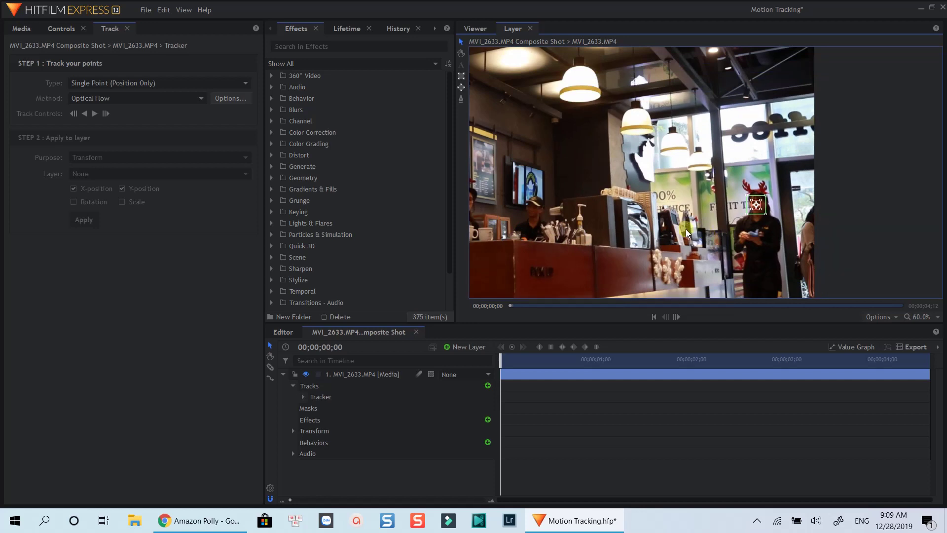
pyautogui.click(461, 53)
pyautogui.moveTo(573, 146); pyautogui.dragTo(677, 139)
pyautogui.scroll(-1, 676, 140)
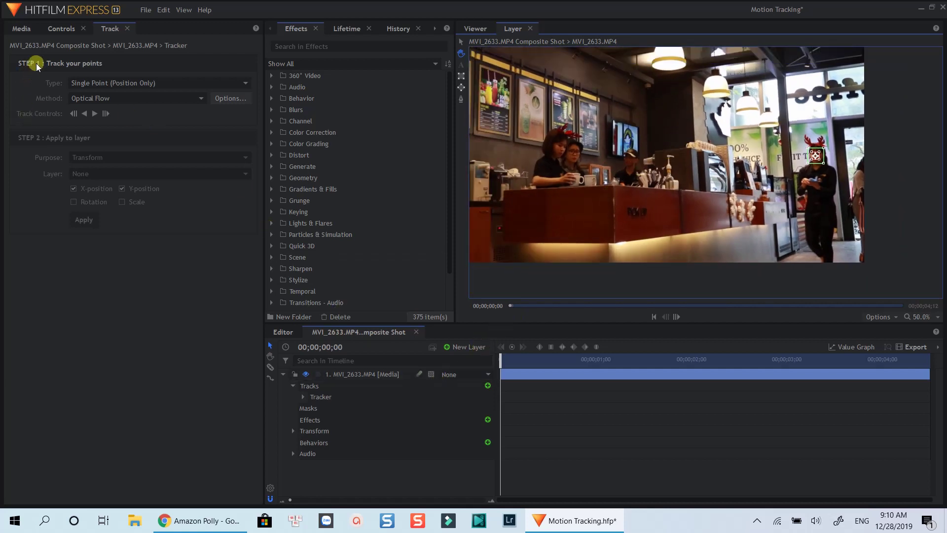
pyautogui.click(113, 82)
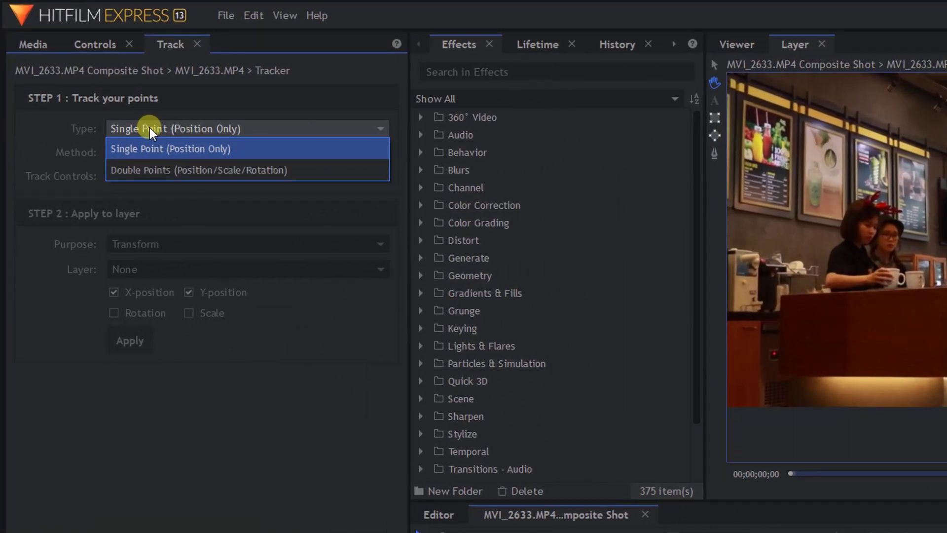
pyautogui.click(217, 174)
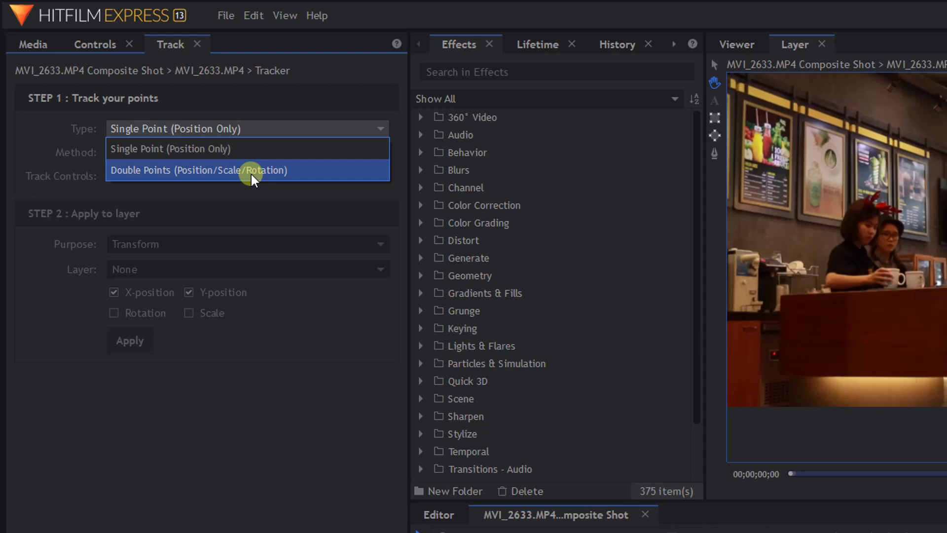
pyautogui.click(305, 127)
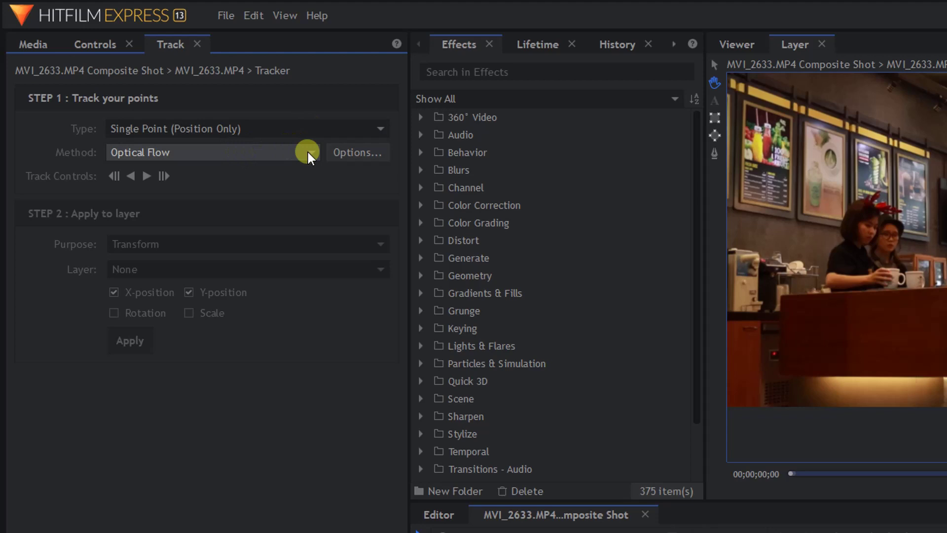
pyautogui.click(344, 153)
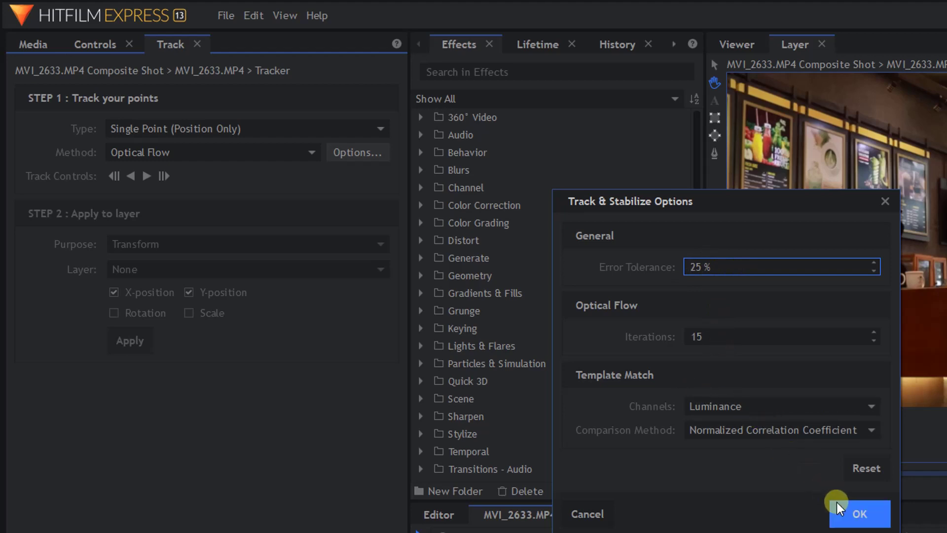
pyautogui.click(853, 516)
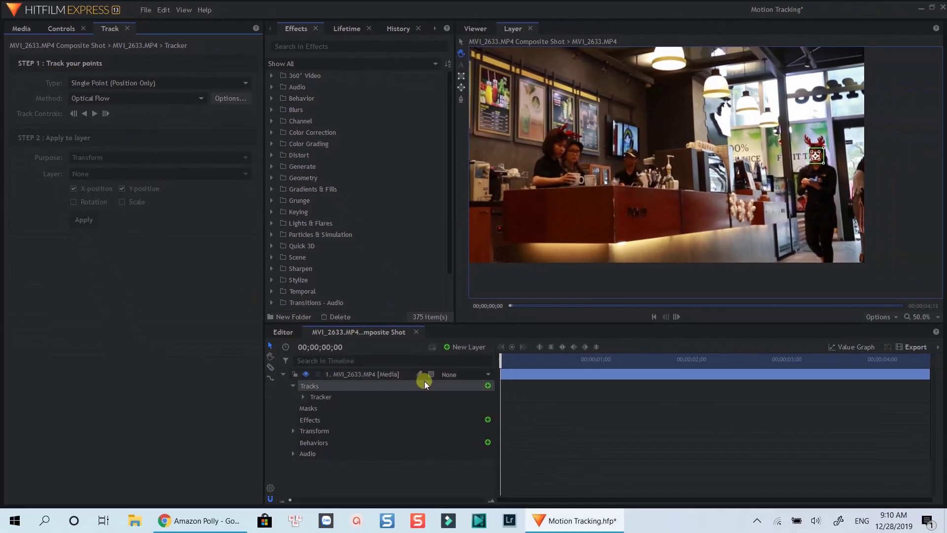
# From the clip start, start tracking the girl's head forward
pyautogui.moveTo(503, 360)
pyautogui.mouseDown()
pyautogui.moveTo(511, 362)
pyautogui.moveTo(503, 361)
pyautogui.mouseUp()
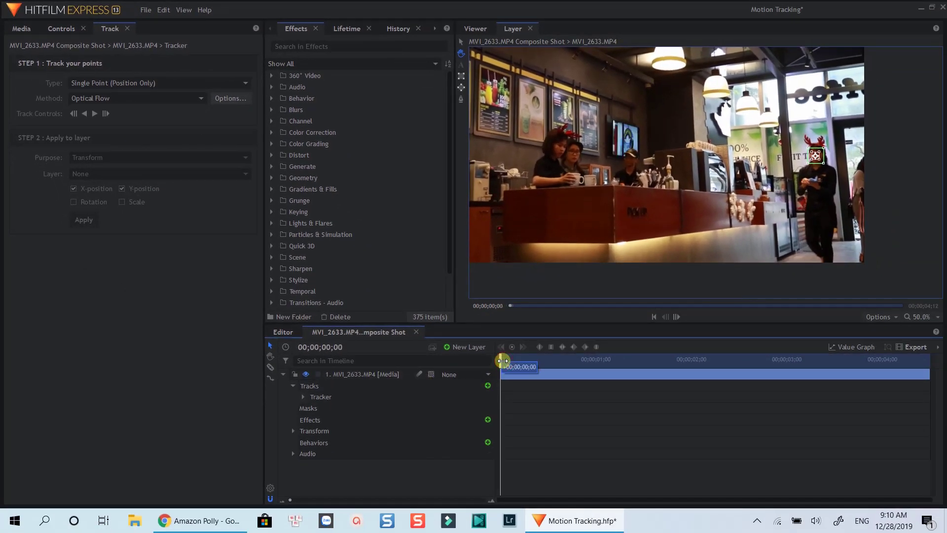
pyautogui.click(92, 119)
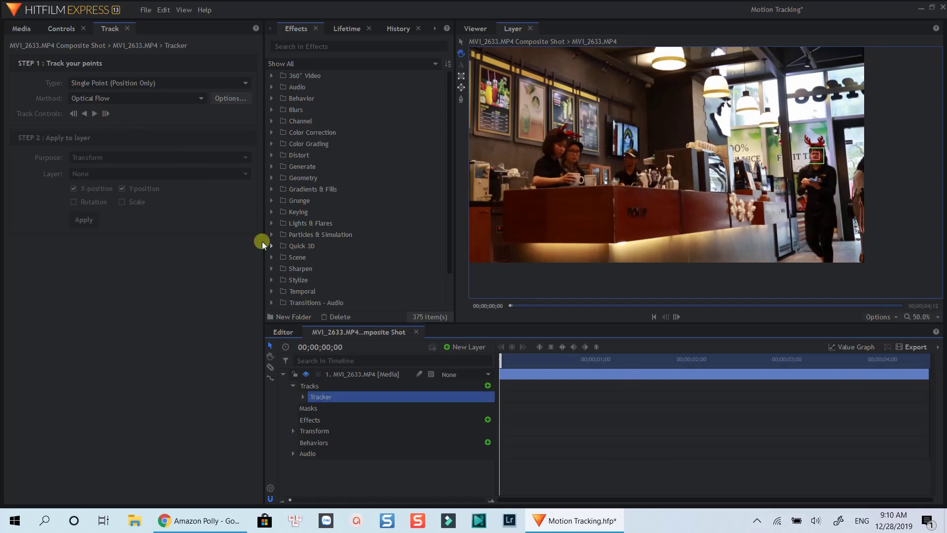
pyautogui.click(94, 114)
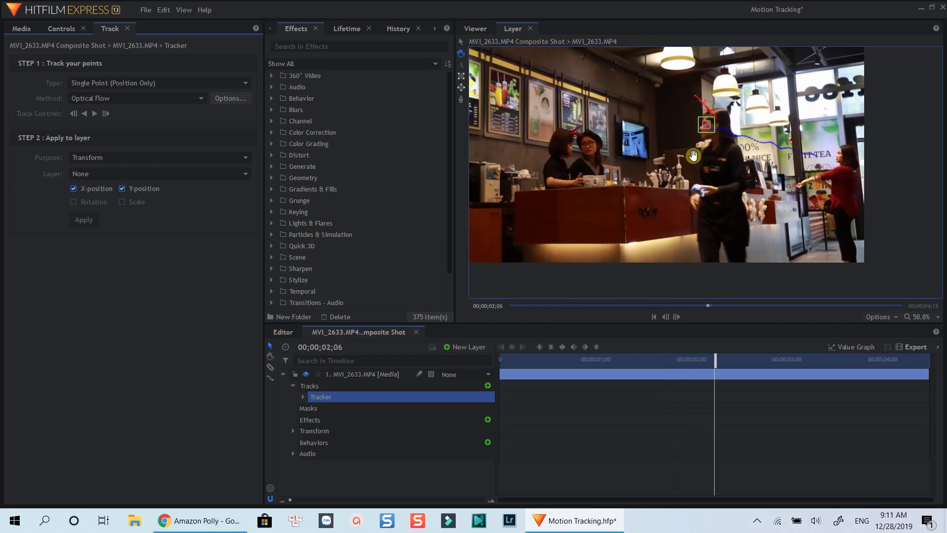
# Re-place the drifting tracking box on her head and keep tracking to 00;00;04;11
pyautogui.scroll(2, 695, 145)
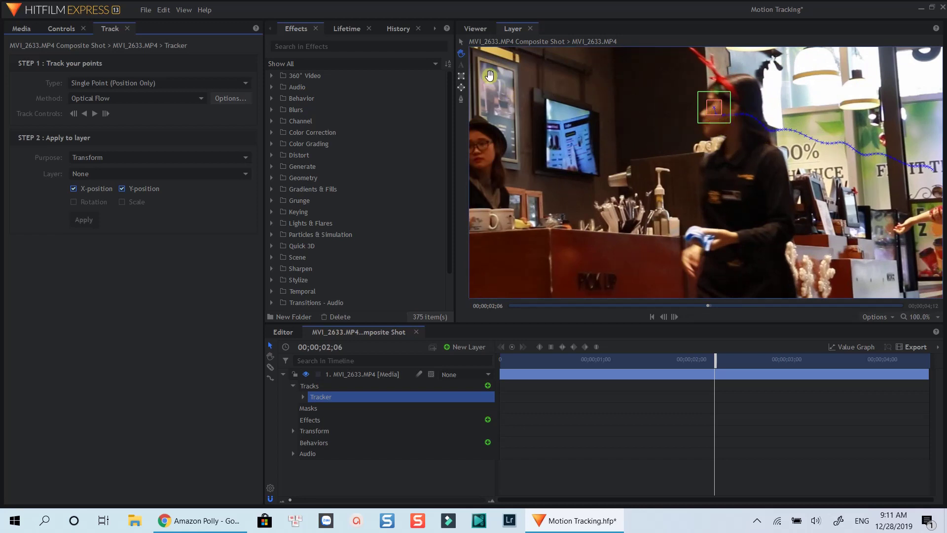
pyautogui.click(461, 42)
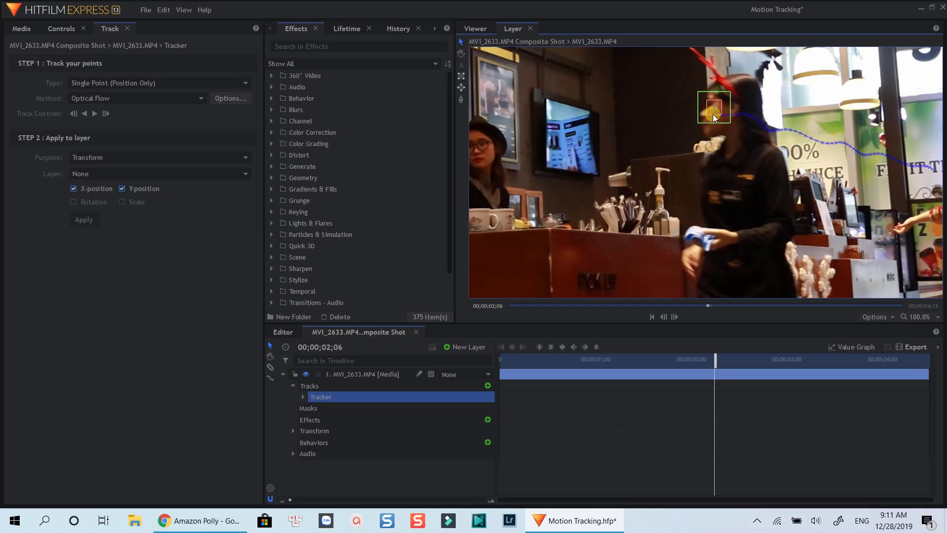
pyautogui.moveTo(713, 117); pyautogui.dragTo(711, 126)
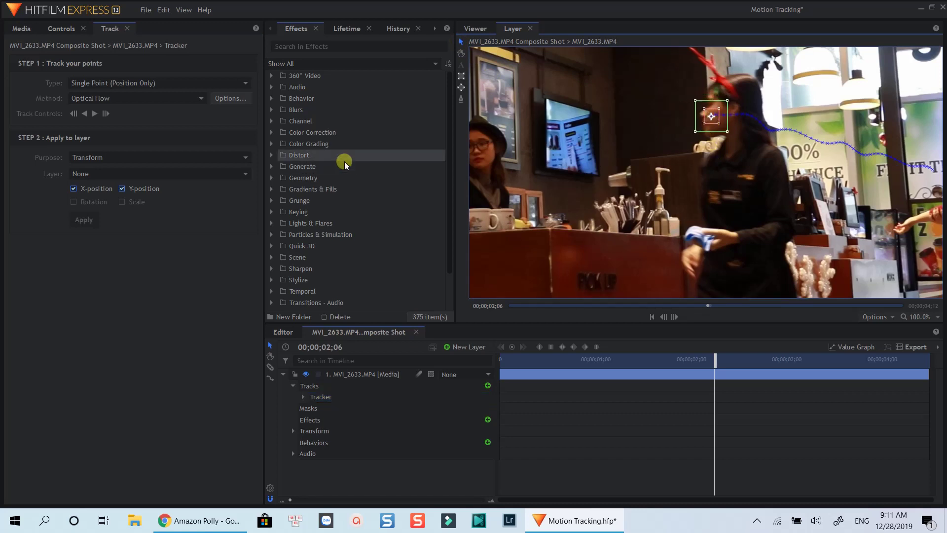
pyautogui.click(96, 114)
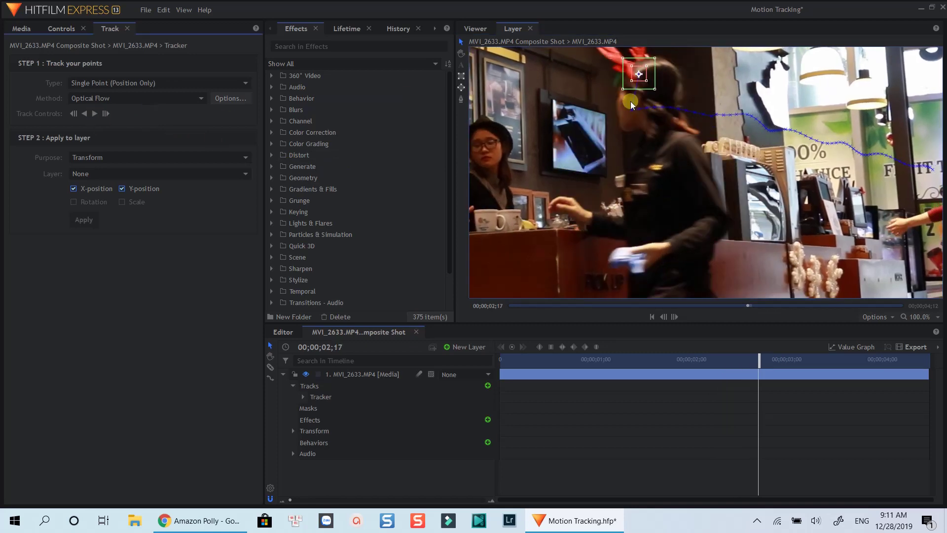
pyautogui.moveTo(638, 76); pyautogui.dragTo(625, 116)
pyautogui.click(95, 114)
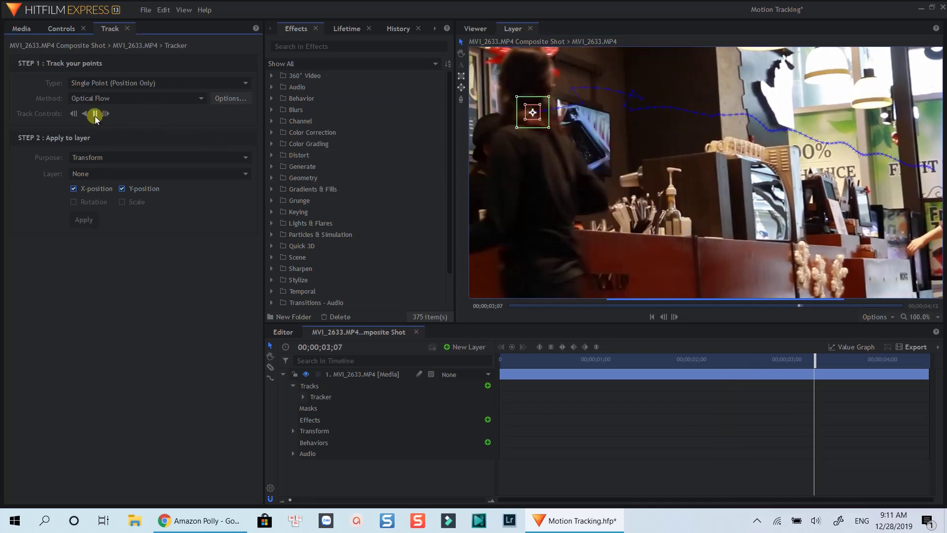
pyautogui.scroll(2, 508, 168)
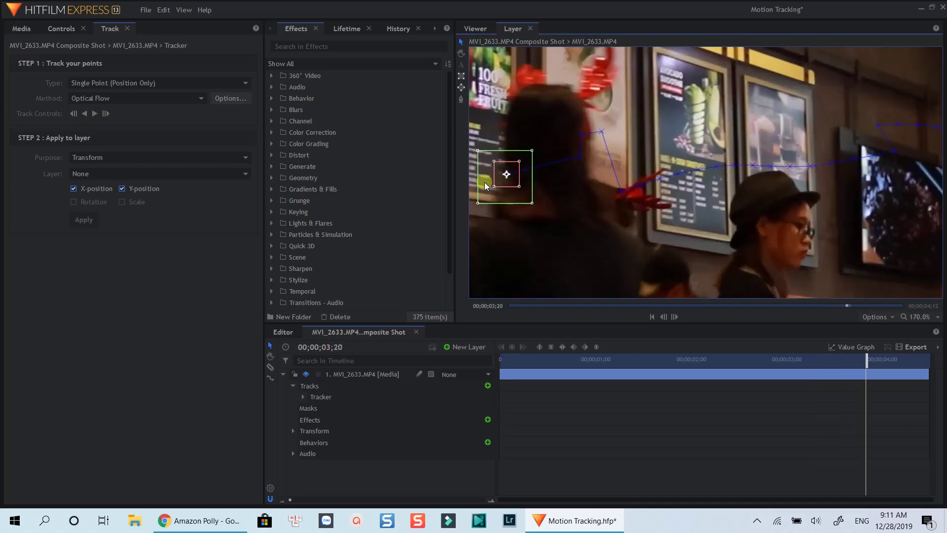
pyautogui.click(588, 92)
pyautogui.click(580, 268)
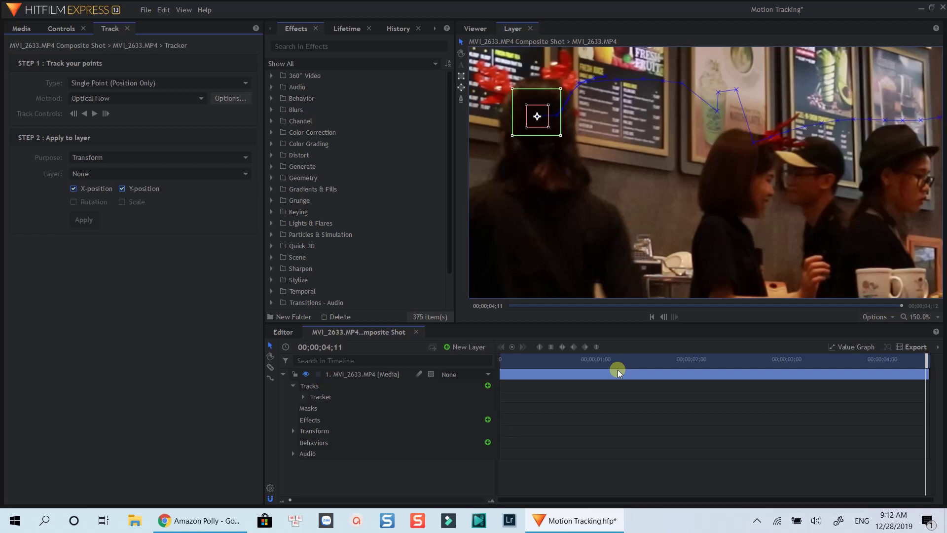
# Reveal Tracking Point 1's Feature Position keyframes at 00;00;00;00, reading 763.0, -109.0
pyautogui.click(337, 400)
pyautogui.click(303, 397)
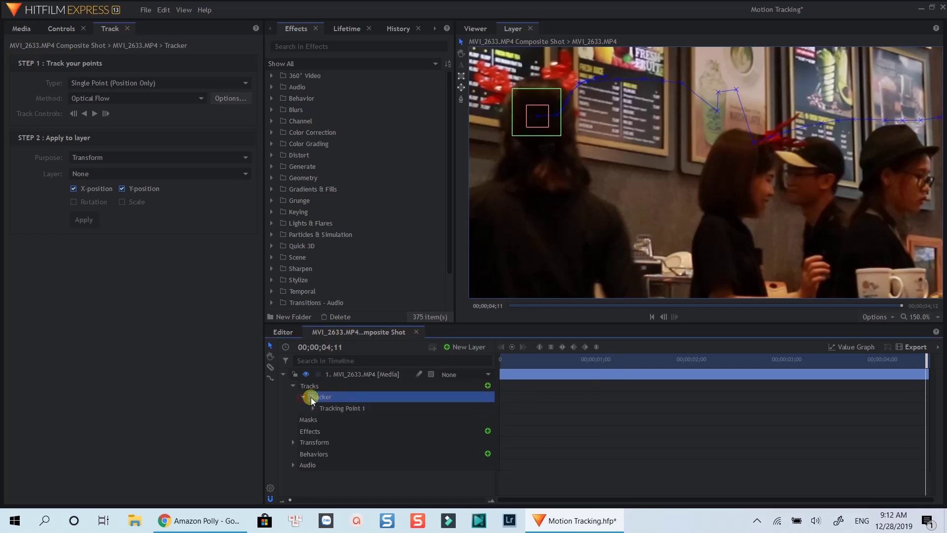
pyautogui.click(327, 407)
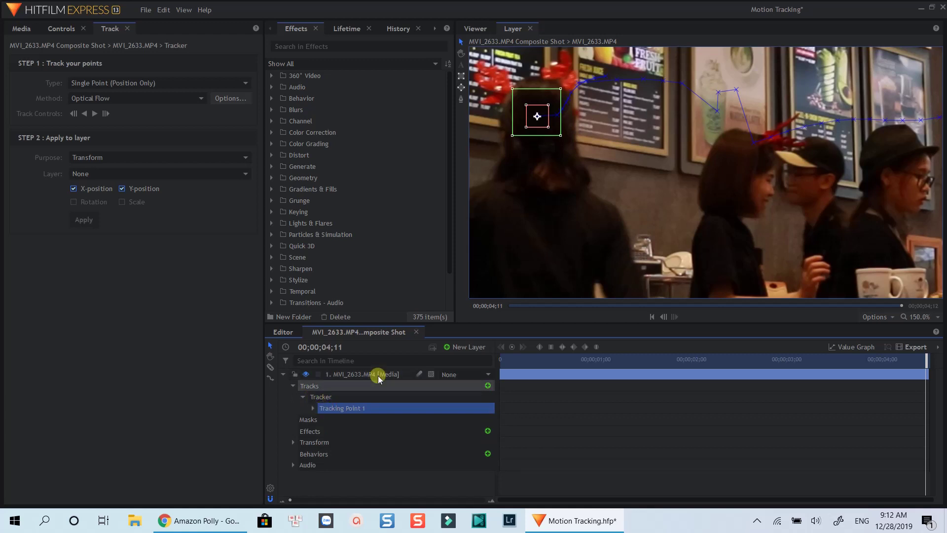
pyautogui.click(312, 408)
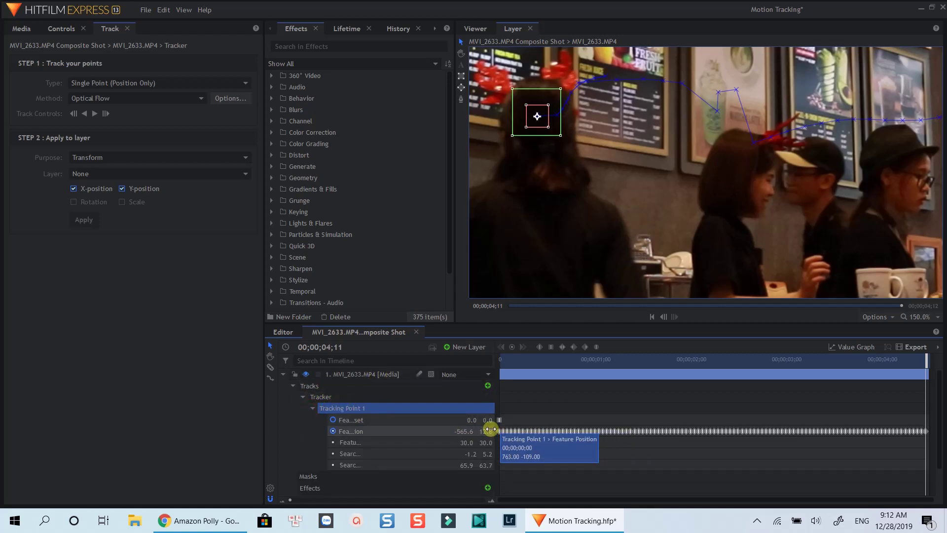
pyautogui.click(516, 370)
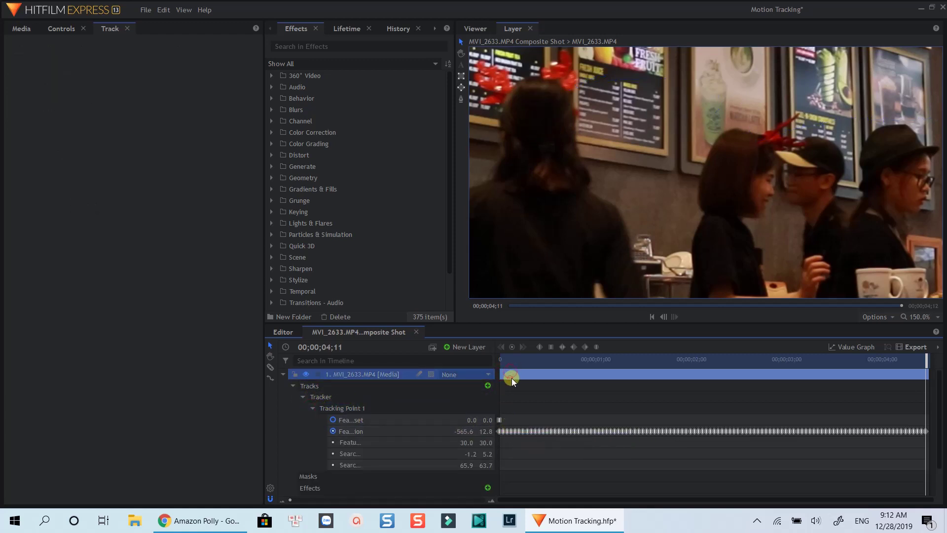
pyautogui.moveTo(926, 358); pyautogui.dragTo(493, 387)
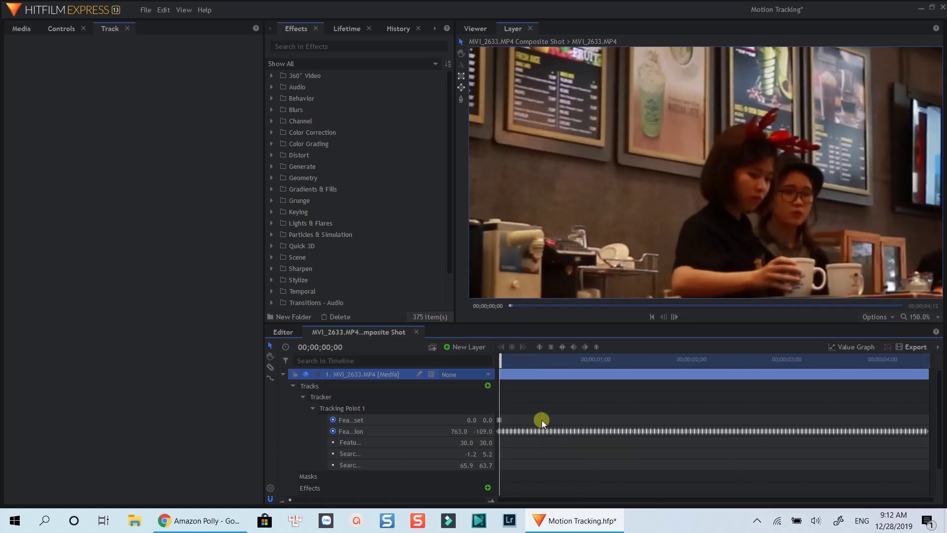
pyautogui.scroll(-5, 632, 222)
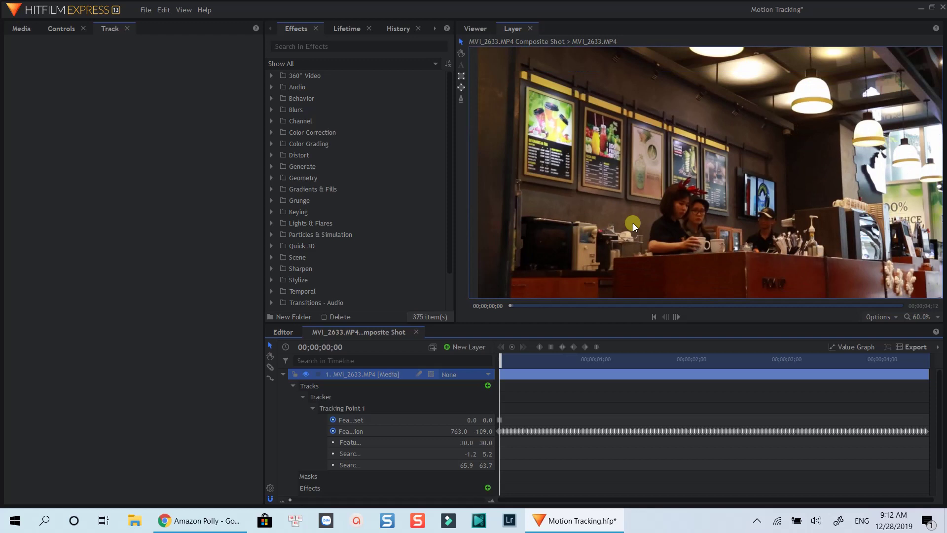
pyautogui.click(791, 229)
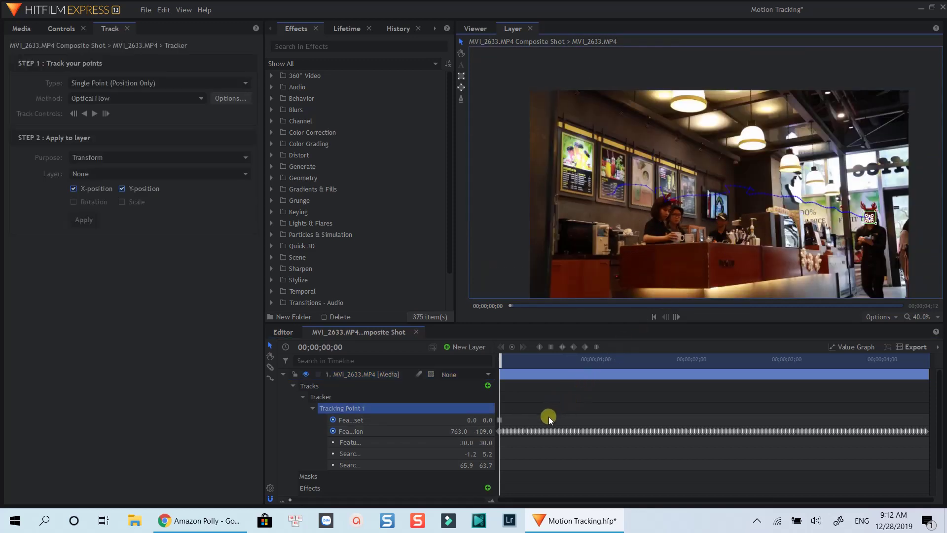
# Create a new point layer and rename it 'Girl Moving'
pyautogui.click(447, 347)
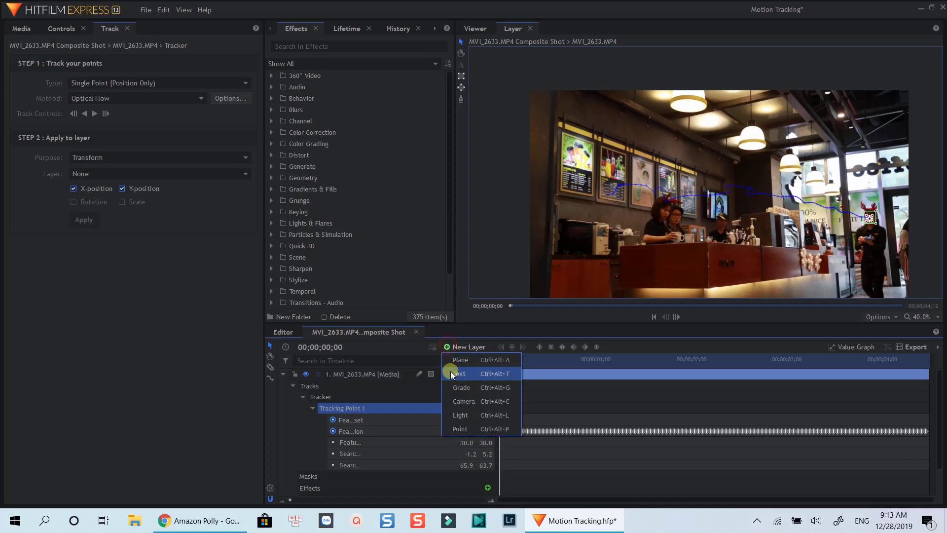
pyautogui.click(456, 427)
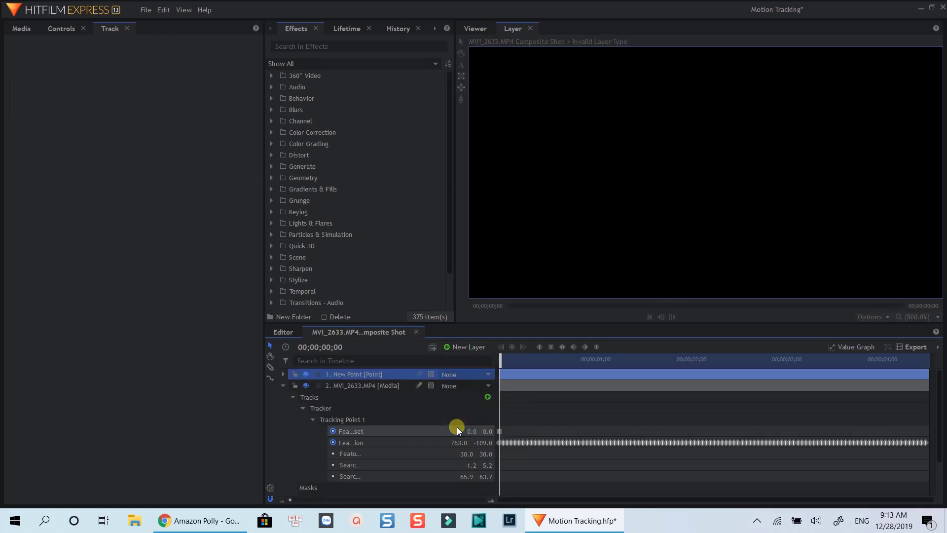
pyautogui.click(425, 388)
pyautogui.click(406, 373)
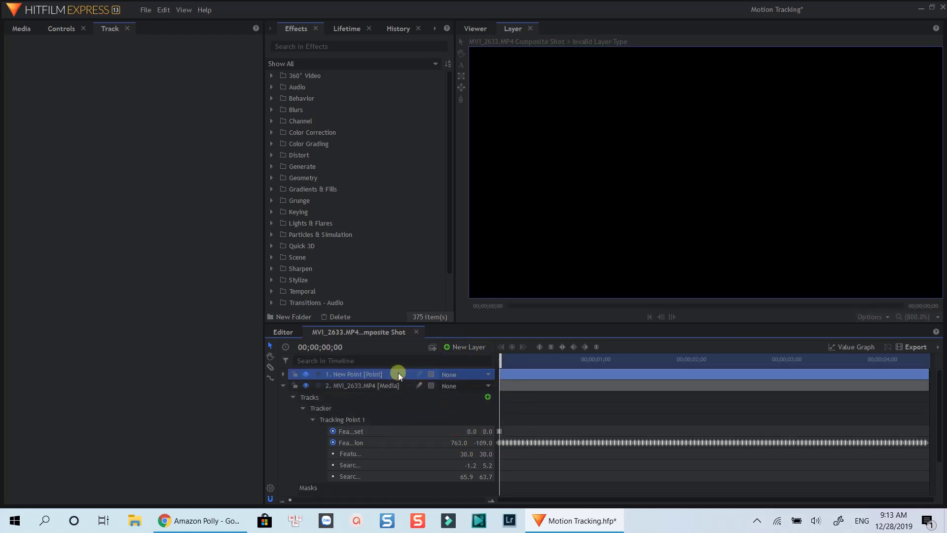
pyautogui.doubleClick(362, 373)
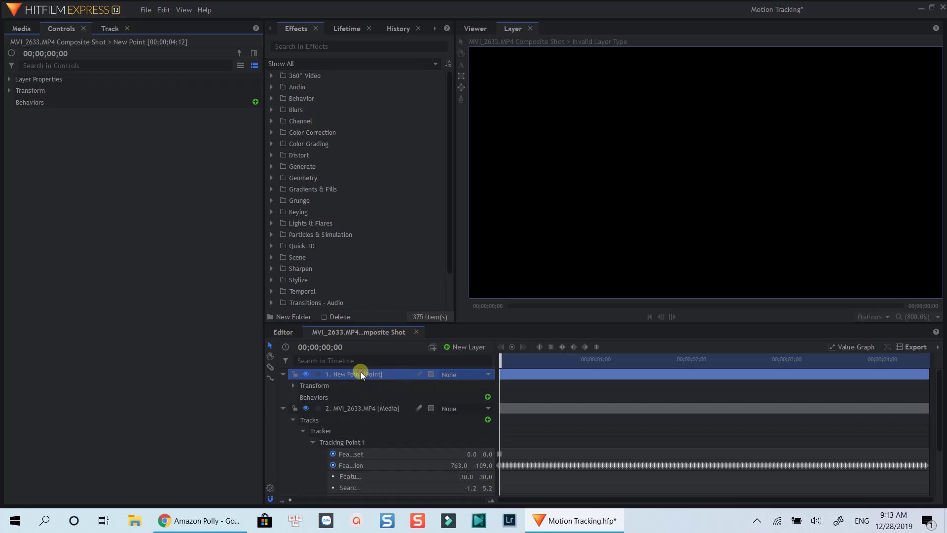
pyautogui.rightClick(360, 371)
pyautogui.click(376, 348)
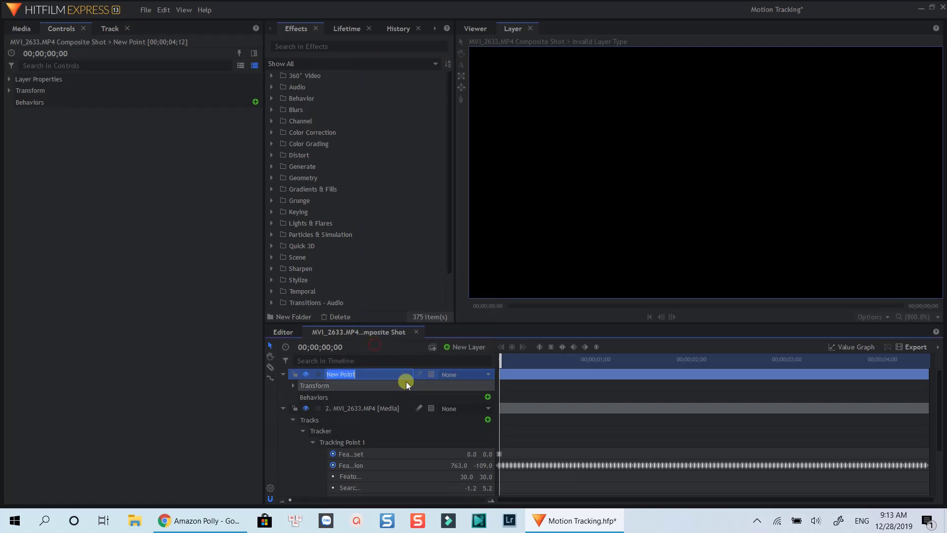
pyautogui.write('Girl Moving')
pyautogui.press('Return')
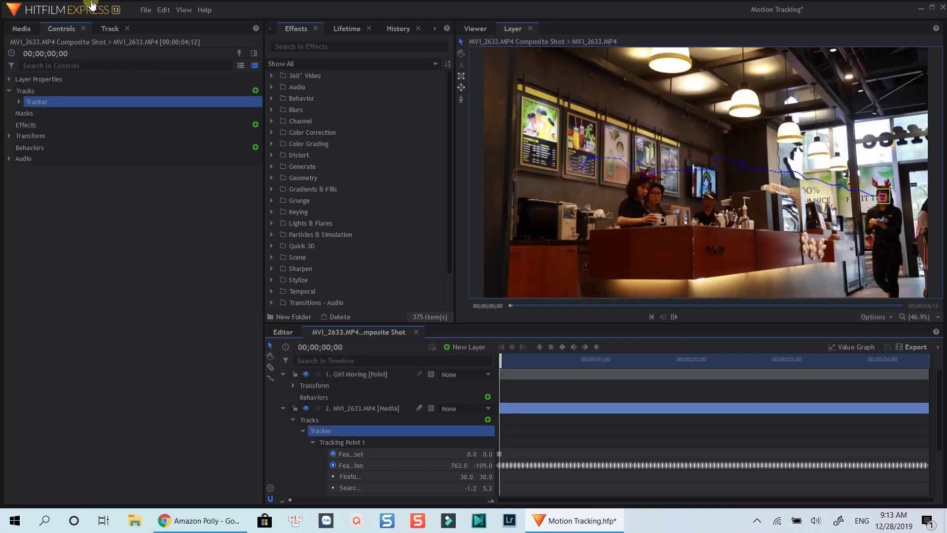
# Apply the track's X/Y position with Transform purpose to 1. Girl Moving, then scrub to check
pyautogui.click(109, 29)
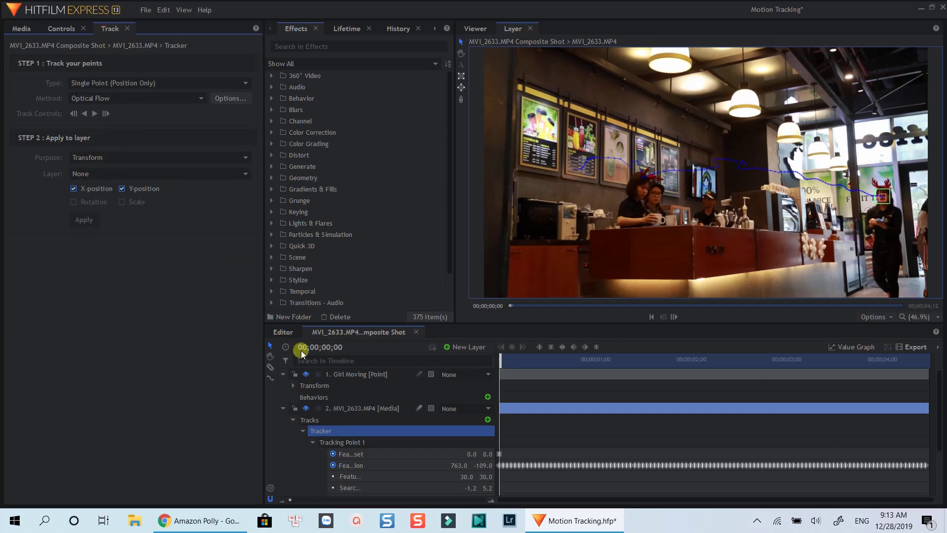
pyautogui.click(164, 156)
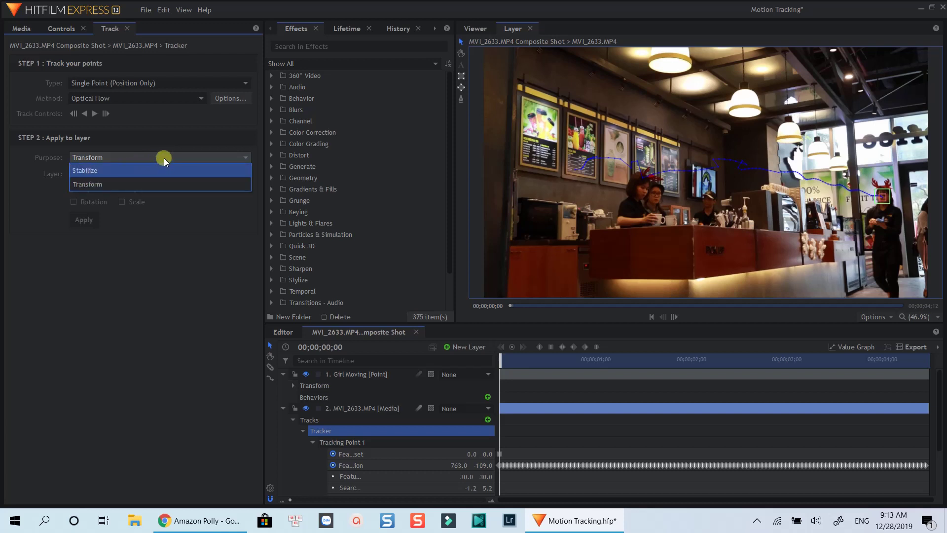
pyautogui.click(164, 158)
pyautogui.click(146, 173)
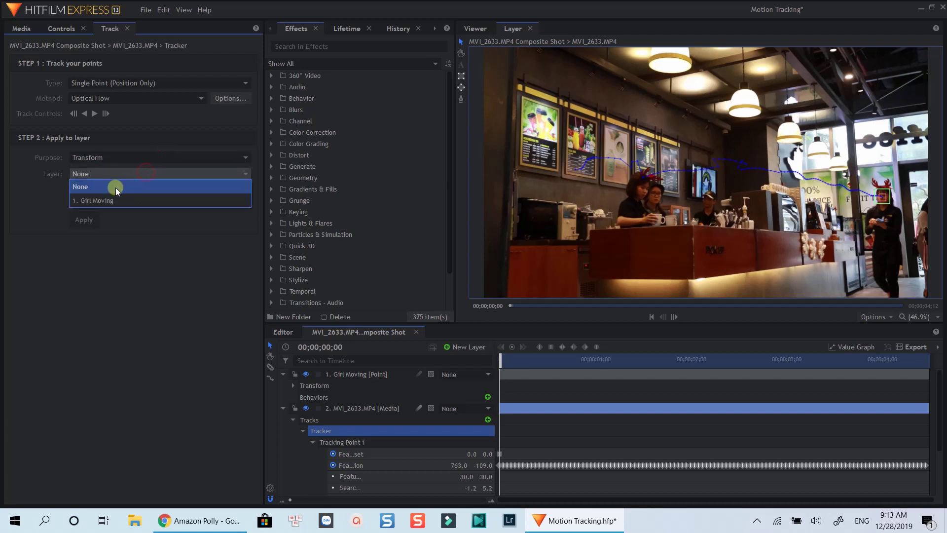
pyautogui.click(105, 200)
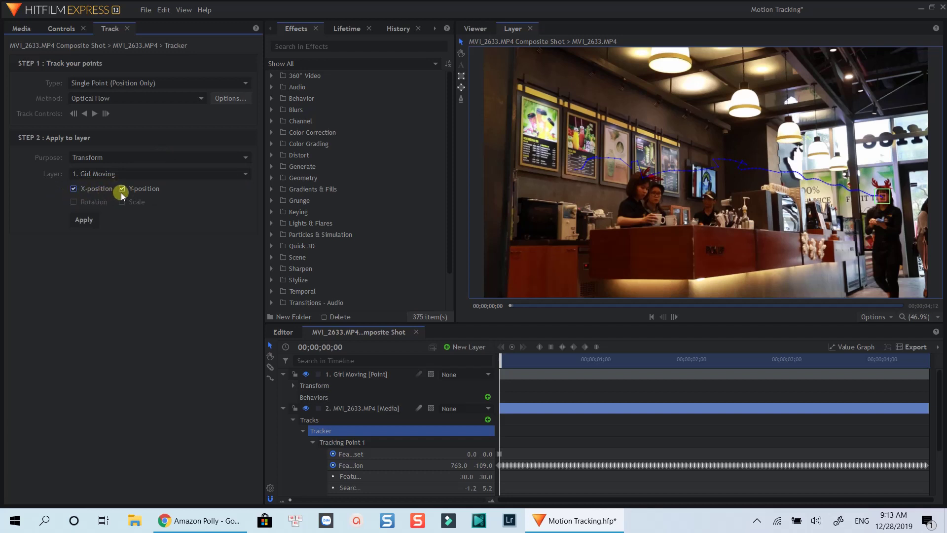
pyautogui.click(77, 225)
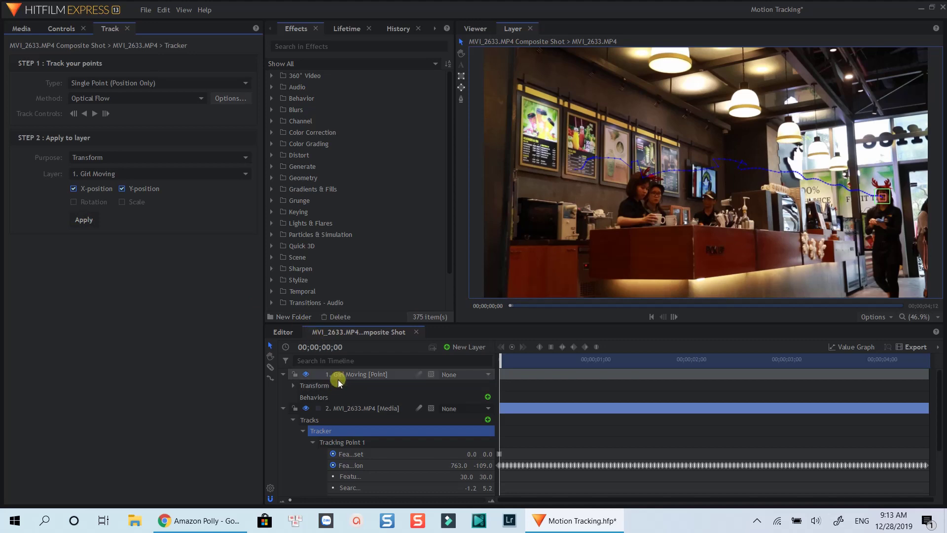
pyautogui.moveTo(502, 360); pyautogui.dragTo(494, 378)
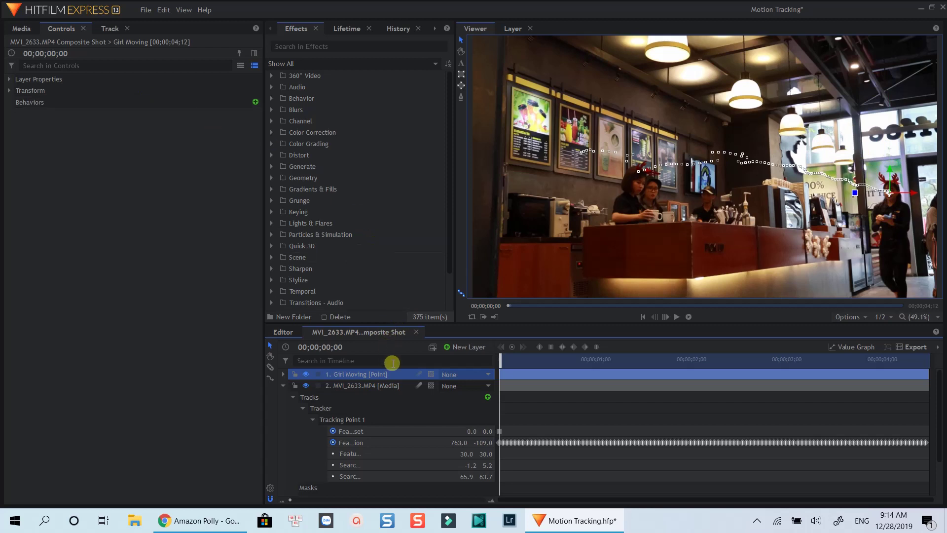
# Add a text layer named 'Cute Girl' and type 'Cute Girl' in the viewer
pyautogui.click(454, 354)
pyautogui.click(463, 375)
pyautogui.rightClick(356, 373)
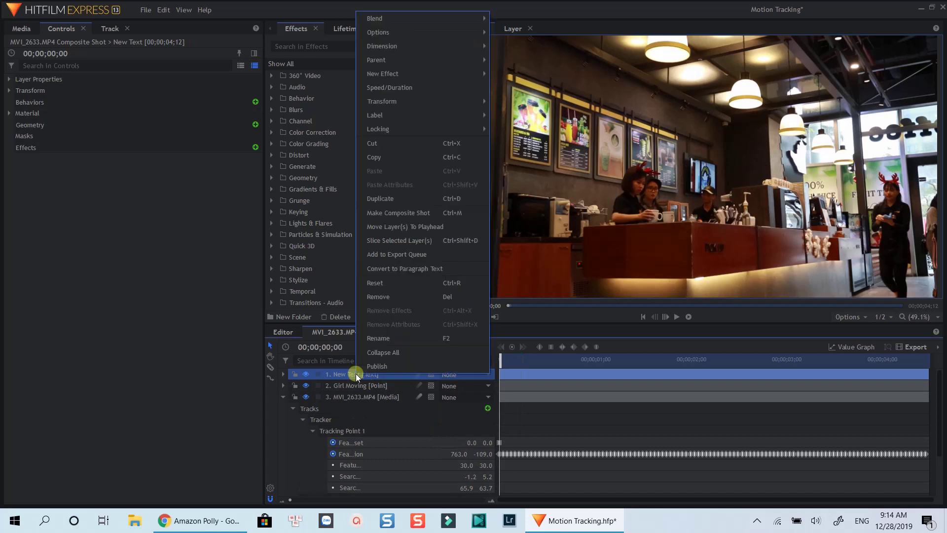
pyautogui.click(378, 338)
pyautogui.write('Cute G')
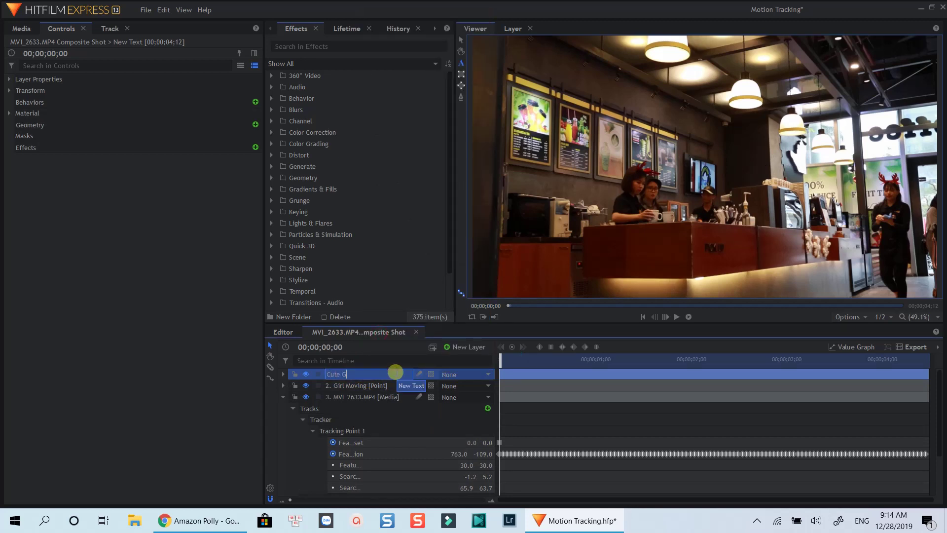
pyautogui.write('irl')
pyautogui.click(617, 129)
pyautogui.write('Cute')
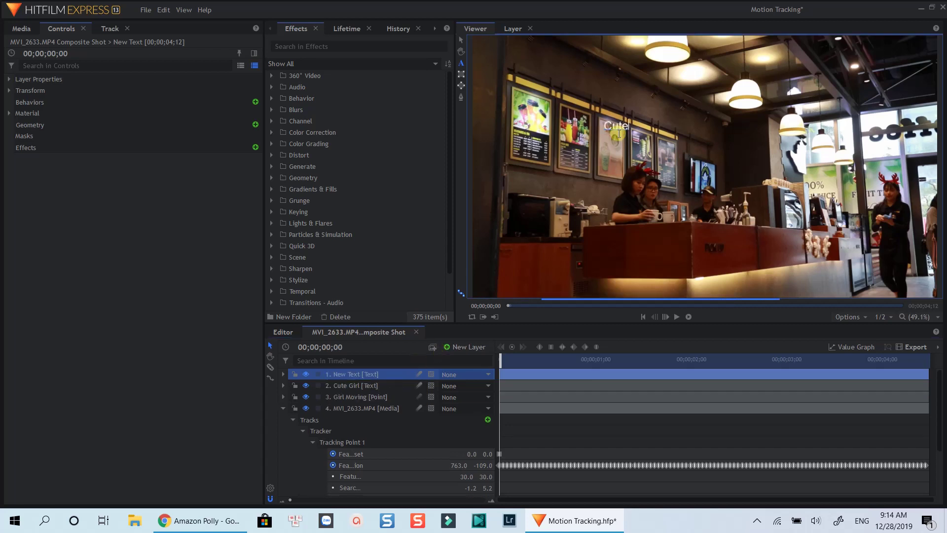
pyautogui.write(' Girl')
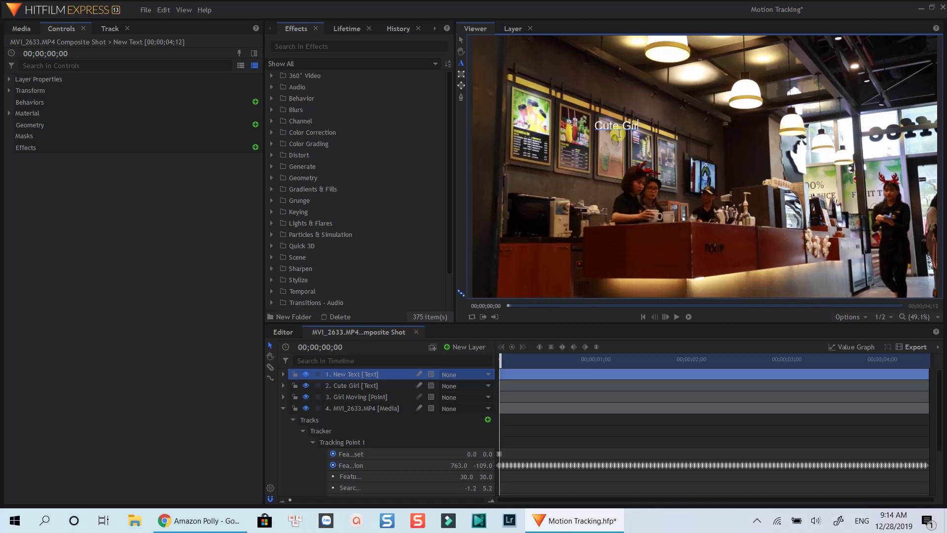
# Format the text with a red fill, Bebas Neue font, and size 88
pyautogui.hotkey('ctrl', 'a')
pyautogui.click(434, 28)
pyautogui.click(413, 28)
pyautogui.click(318, 112)
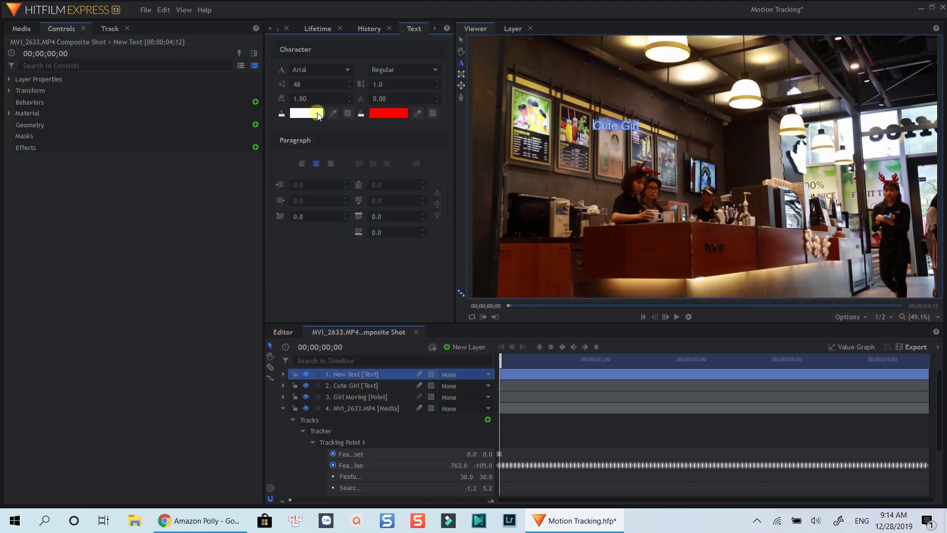
pyautogui.click(357, 164)
pyautogui.click(561, 356)
pyautogui.click(321, 70)
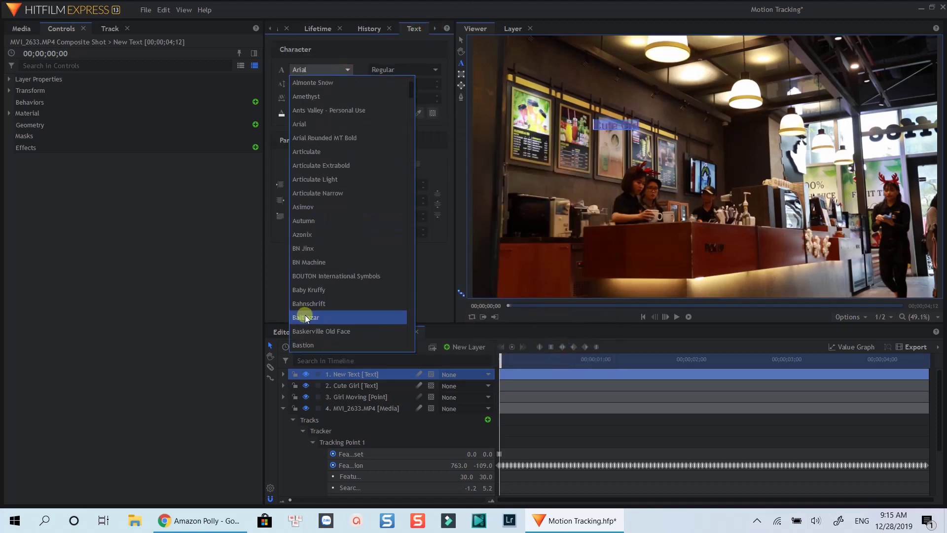
pyautogui.scroll(-3, 316, 291)
pyautogui.click(314, 289)
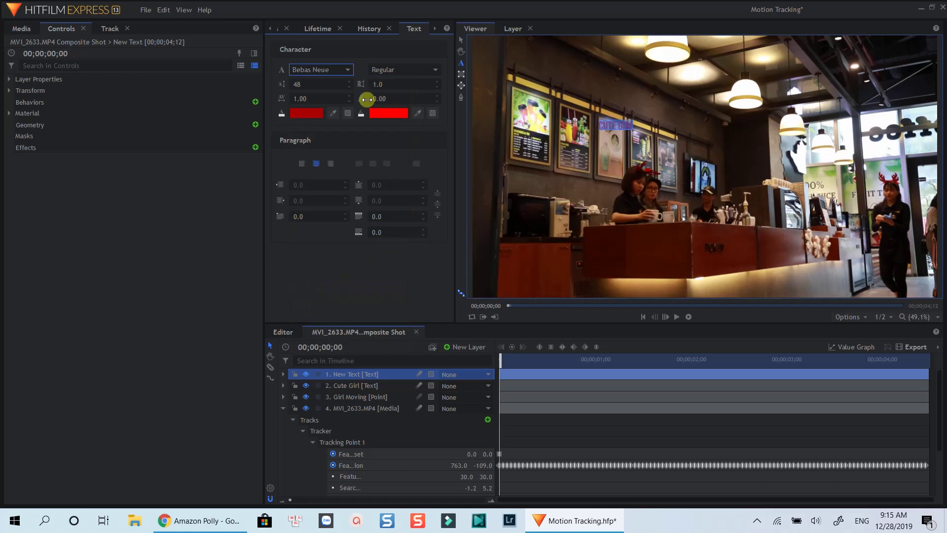
pyautogui.moveTo(307, 84); pyautogui.dragTo(305, 84)
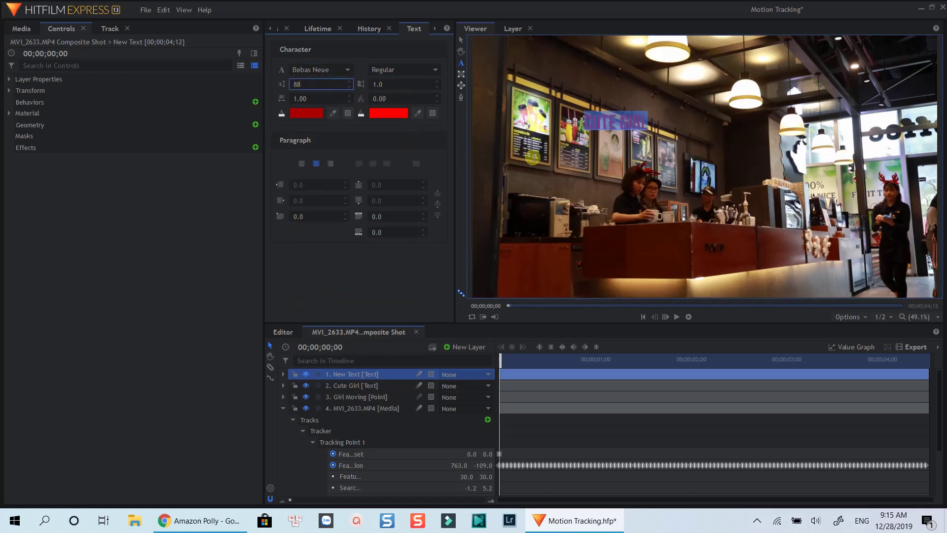
pyautogui.click(578, 152)
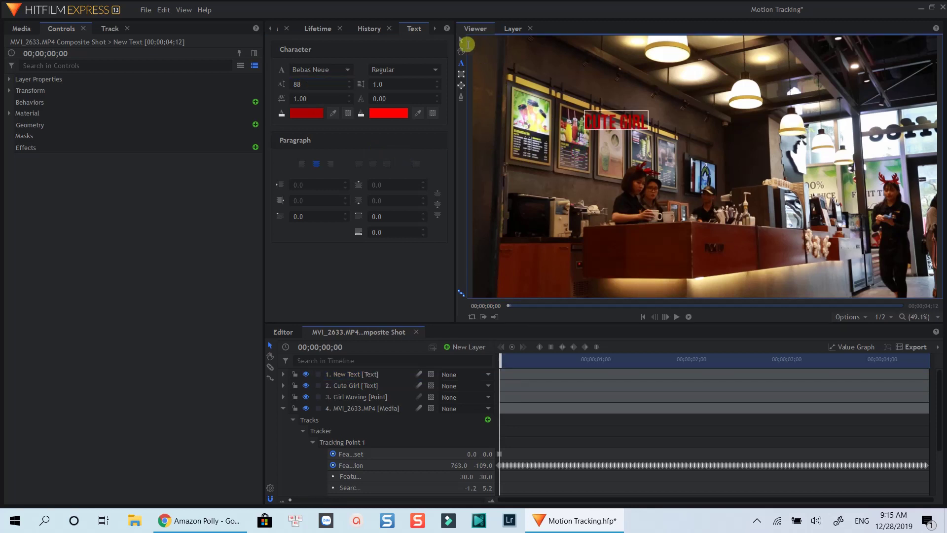
pyautogui.click(461, 40)
# Move the CUTE GIRL text above the girl and delete the extra Cute Girl layer
pyautogui.click(615, 134)
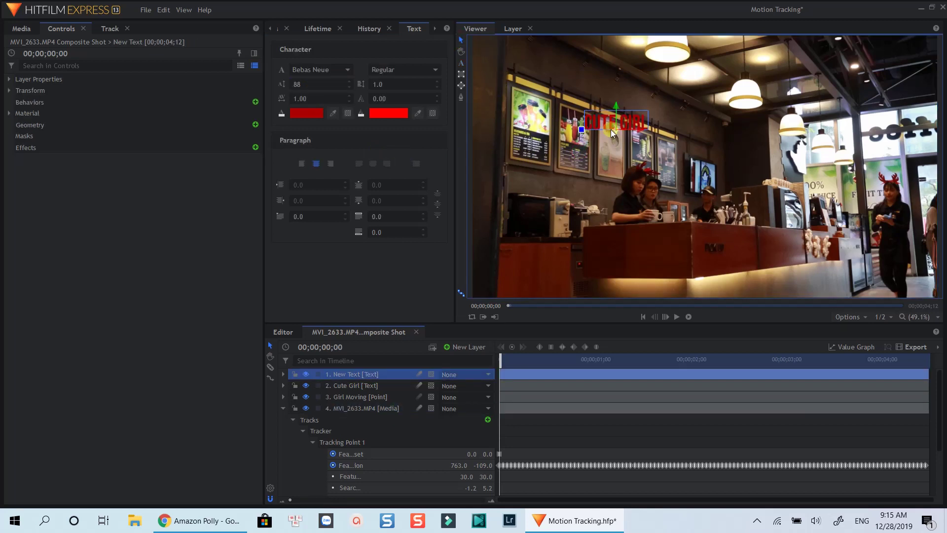
pyautogui.moveTo(617, 129); pyautogui.dragTo(894, 169)
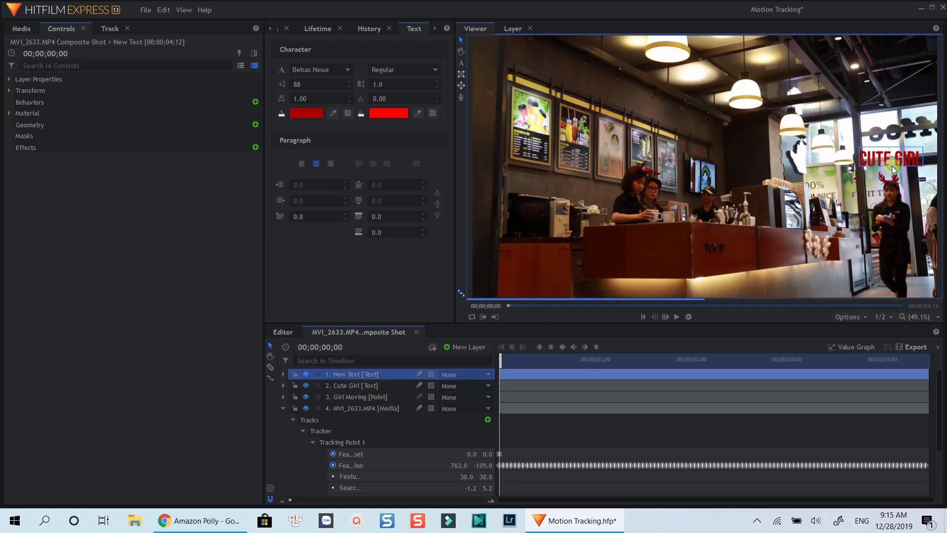
pyautogui.press('Delete')
pyautogui.click(370, 376)
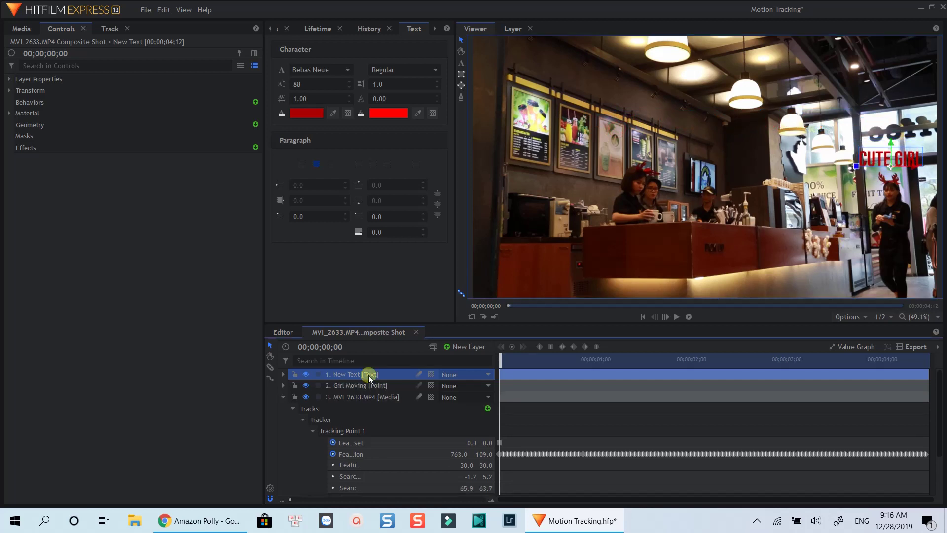
# Parent the New Text layer to 2. Girl Moving and enable its motion blur
pyautogui.click(486, 375)
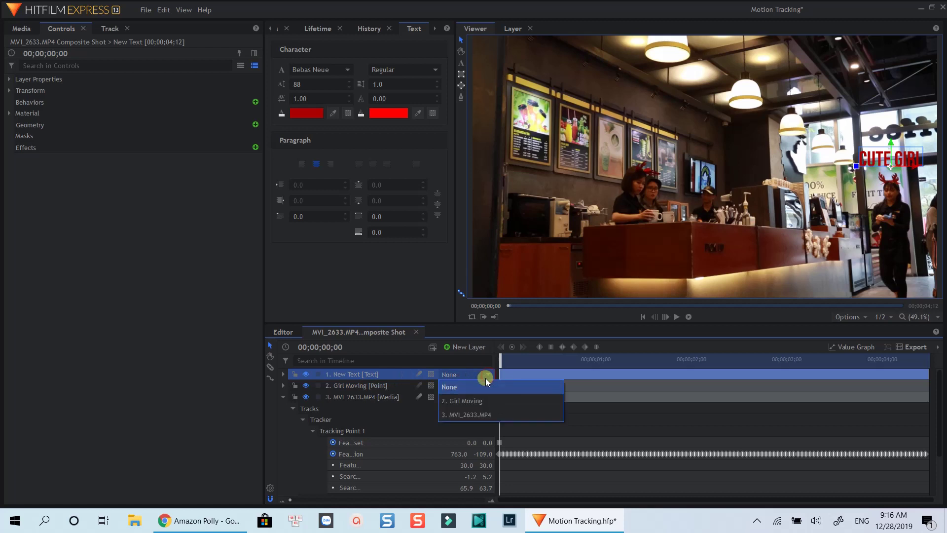
pyautogui.click(471, 401)
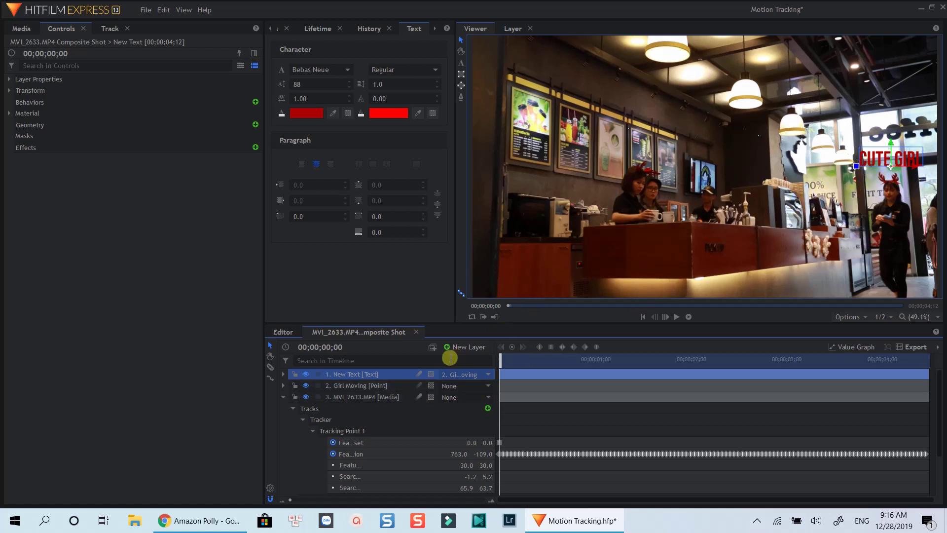
pyautogui.click(418, 374)
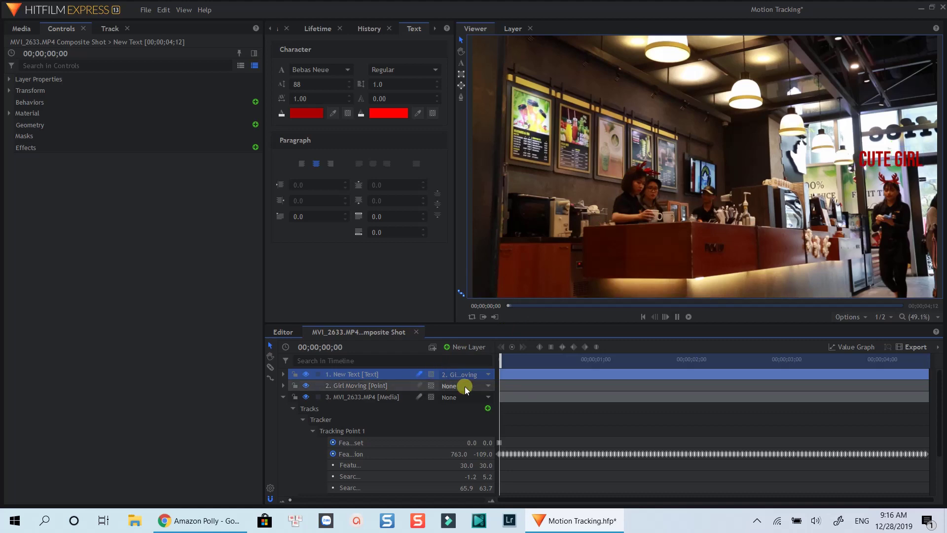